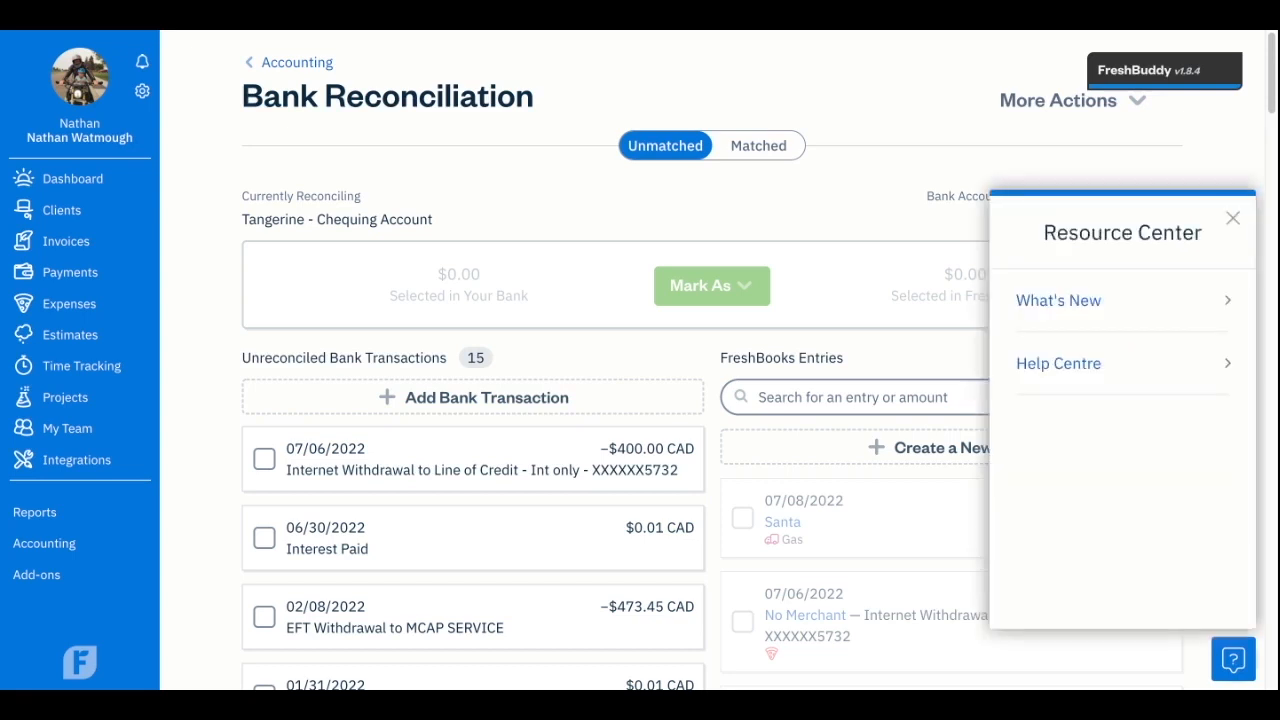
Close the Resource Center and open the Accounting page's bank reconciliation section.
click(1163, 357)
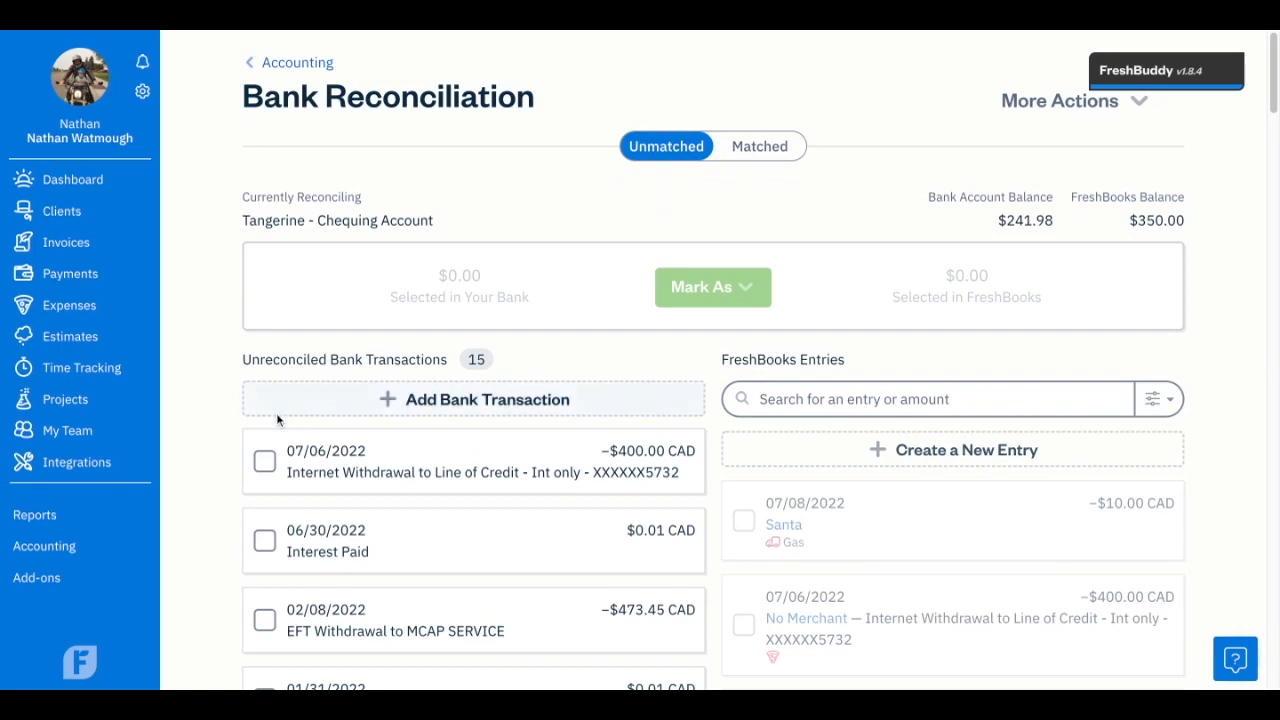
click(78, 546)
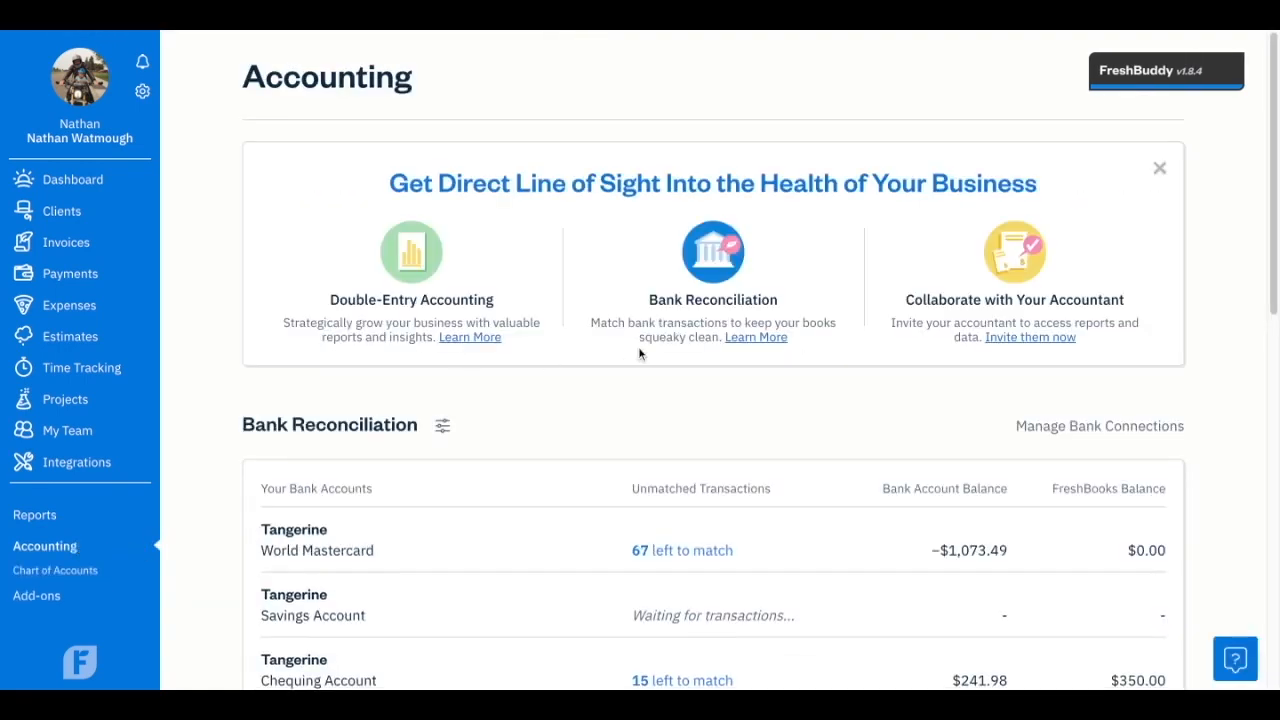
scroll(670, 364, down, 3)
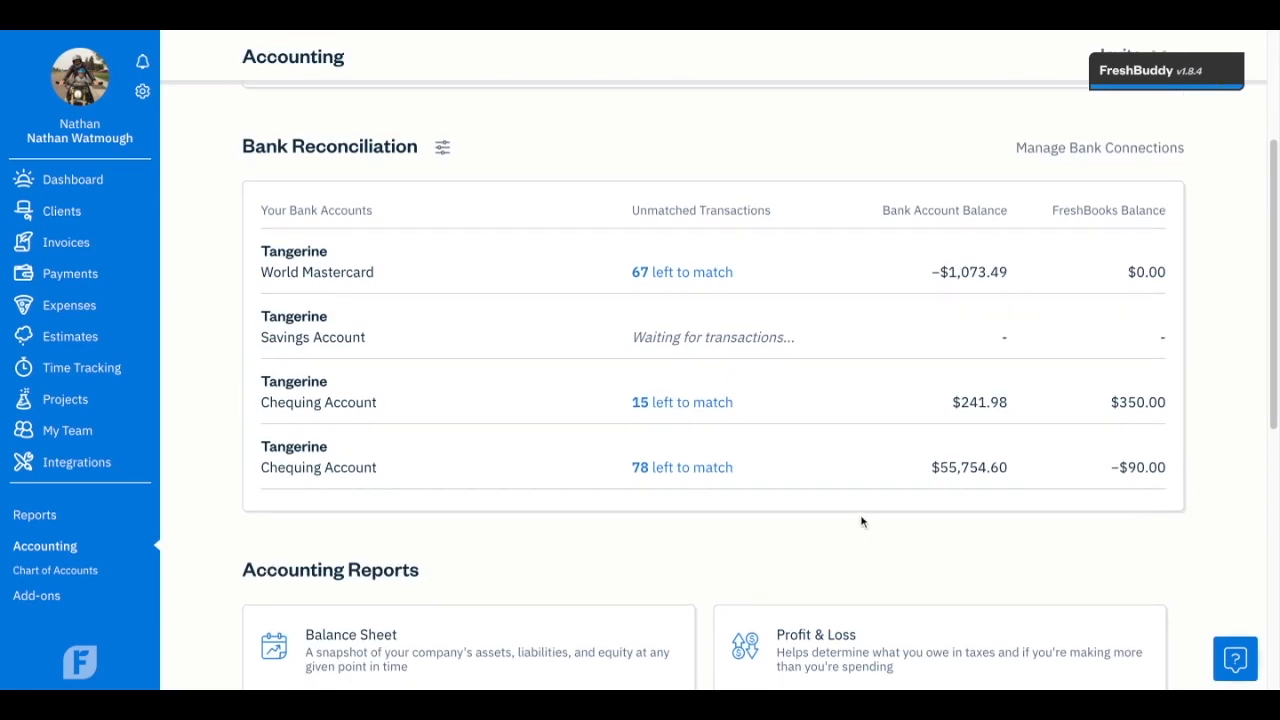
Add the disconnected Tangerine Savings Account to the bank reconciliation account list.
click(445, 149)
click(346, 253)
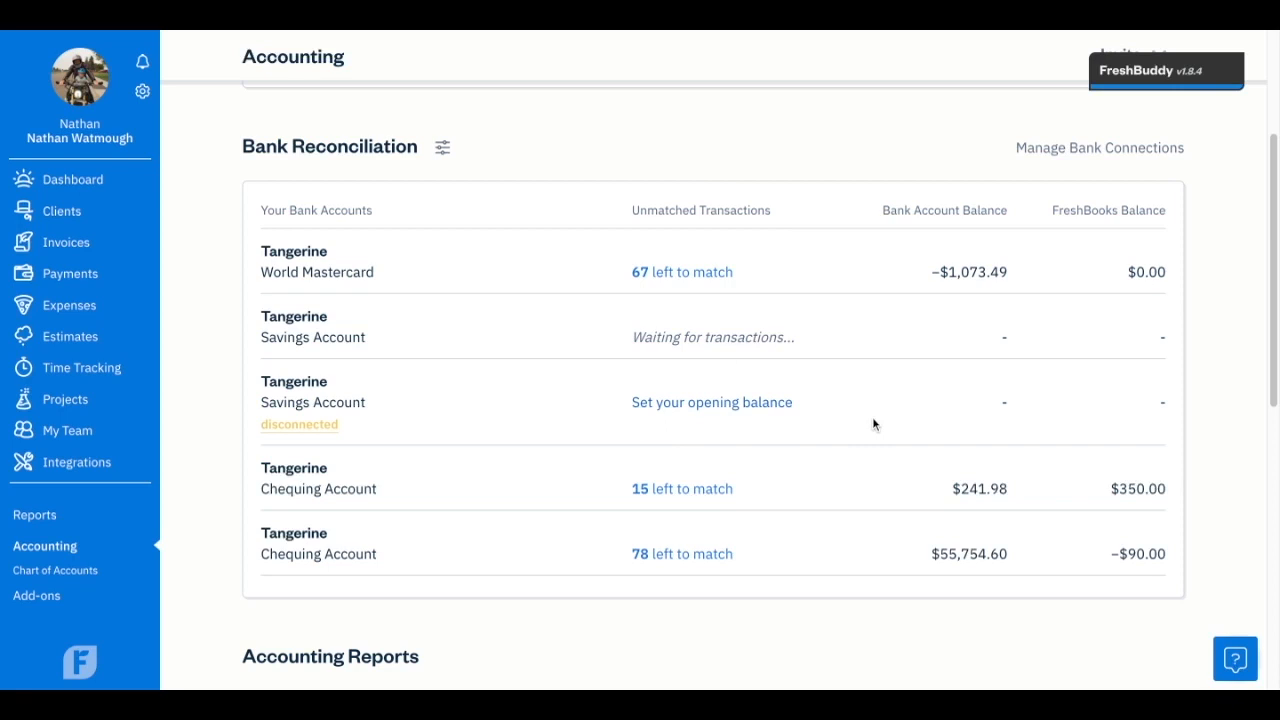
Start the Savings Account's opening balance setup with a reconciliation start date of April 1, 2022.
click(779, 405)
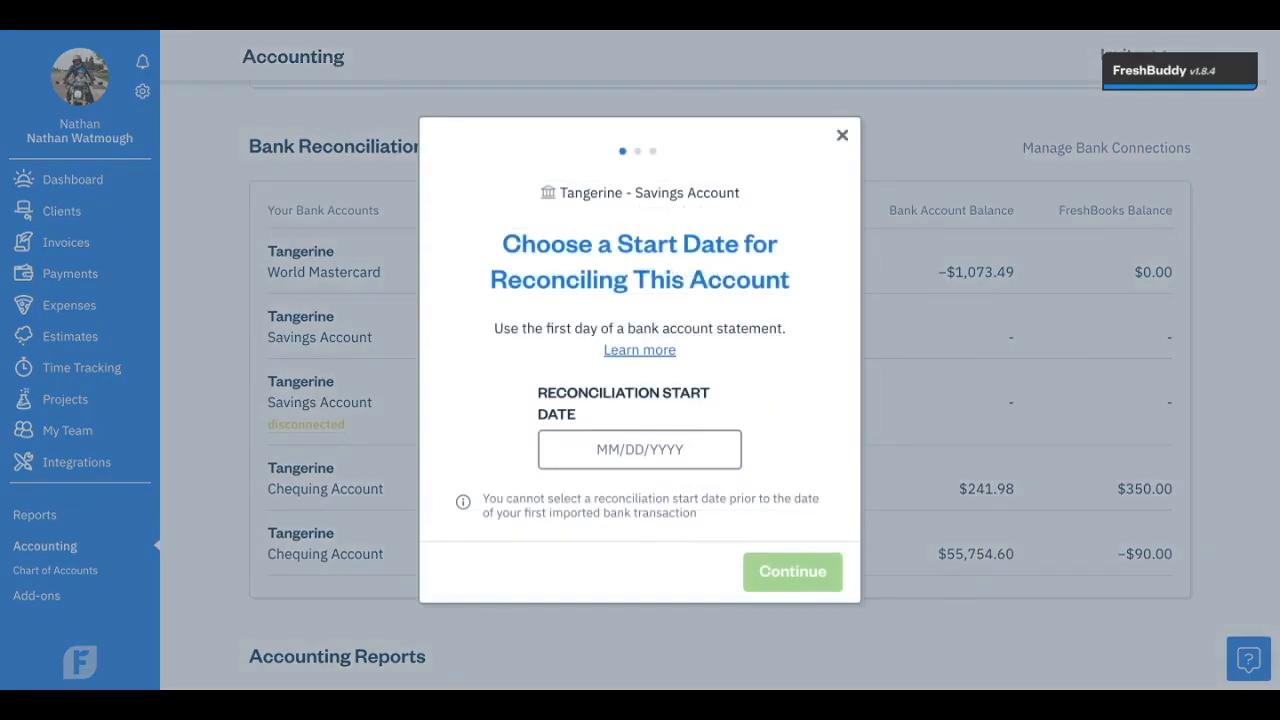
click(700, 468)
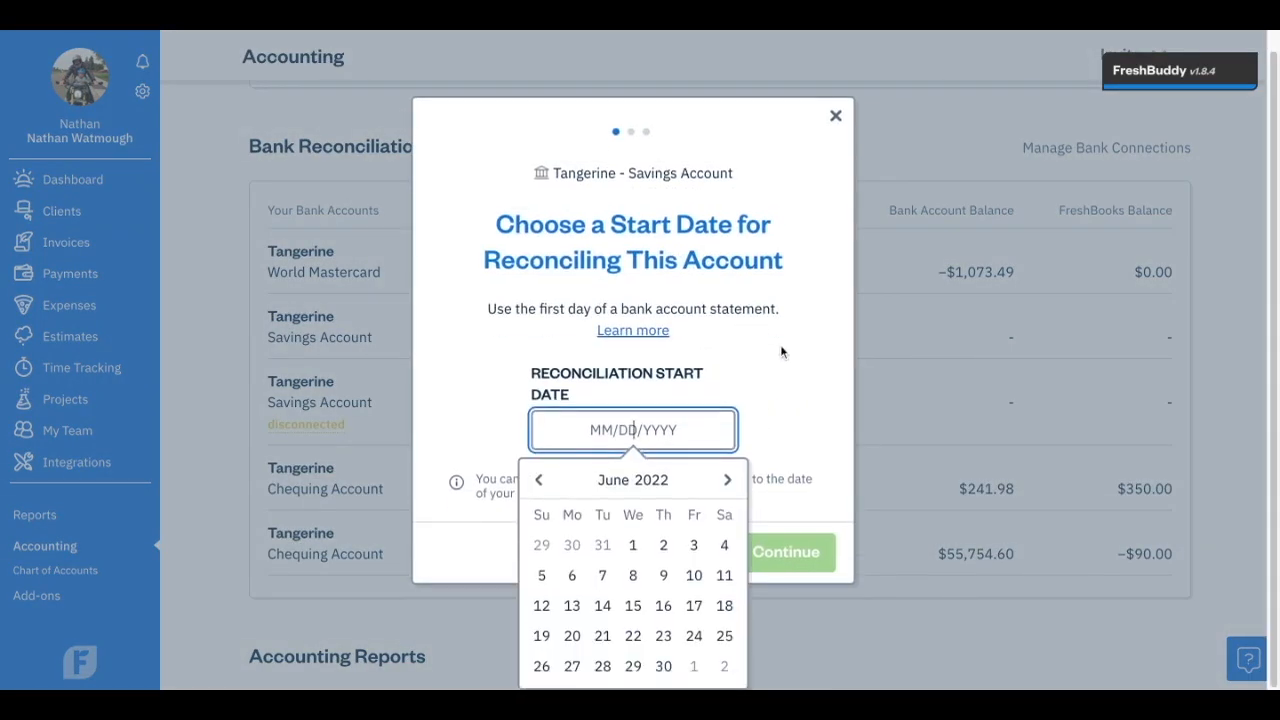
click(545, 481)
click(546, 483)
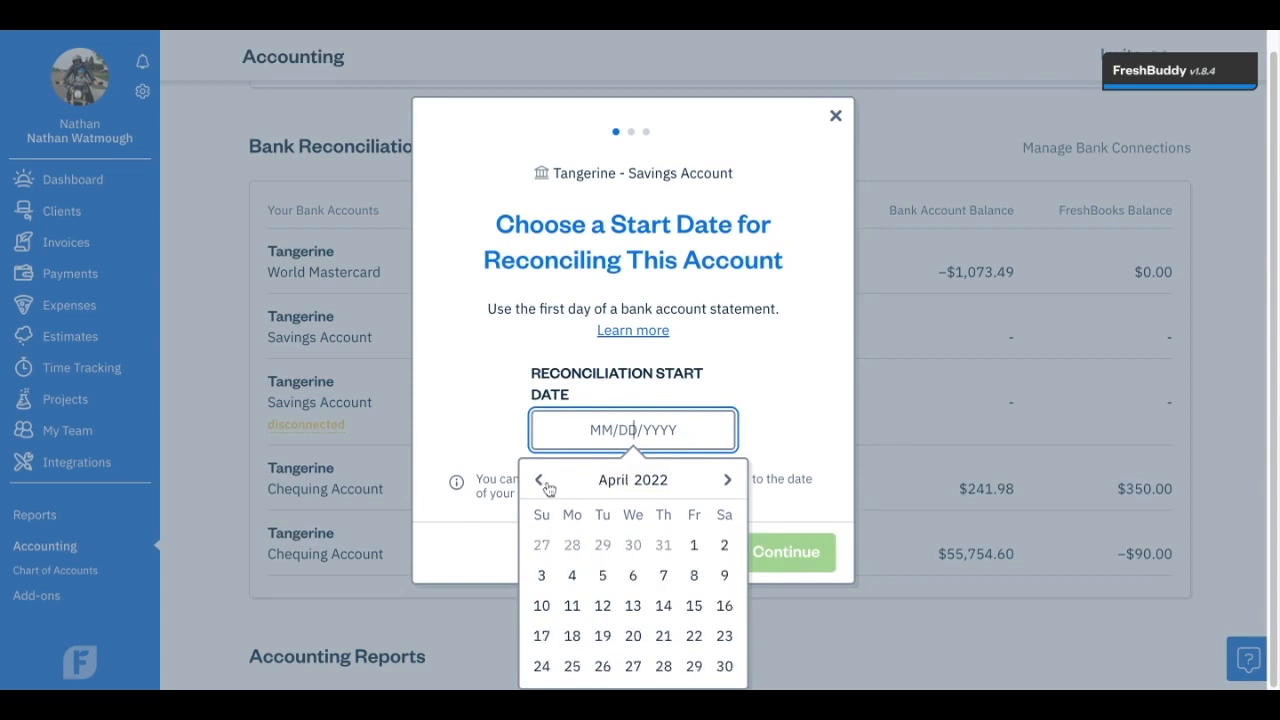
click(693, 548)
click(790, 572)
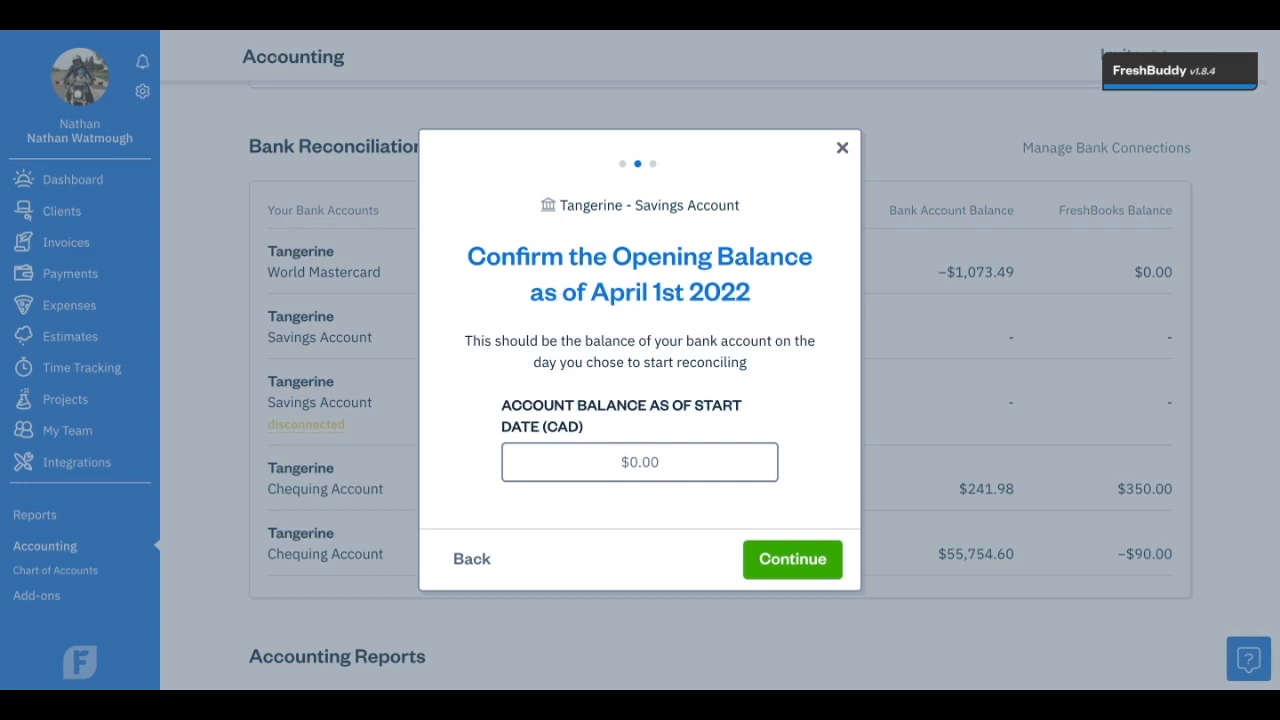
Set the Savings Account's opening balance to $950.63 and finish the setup.
click(640, 462)
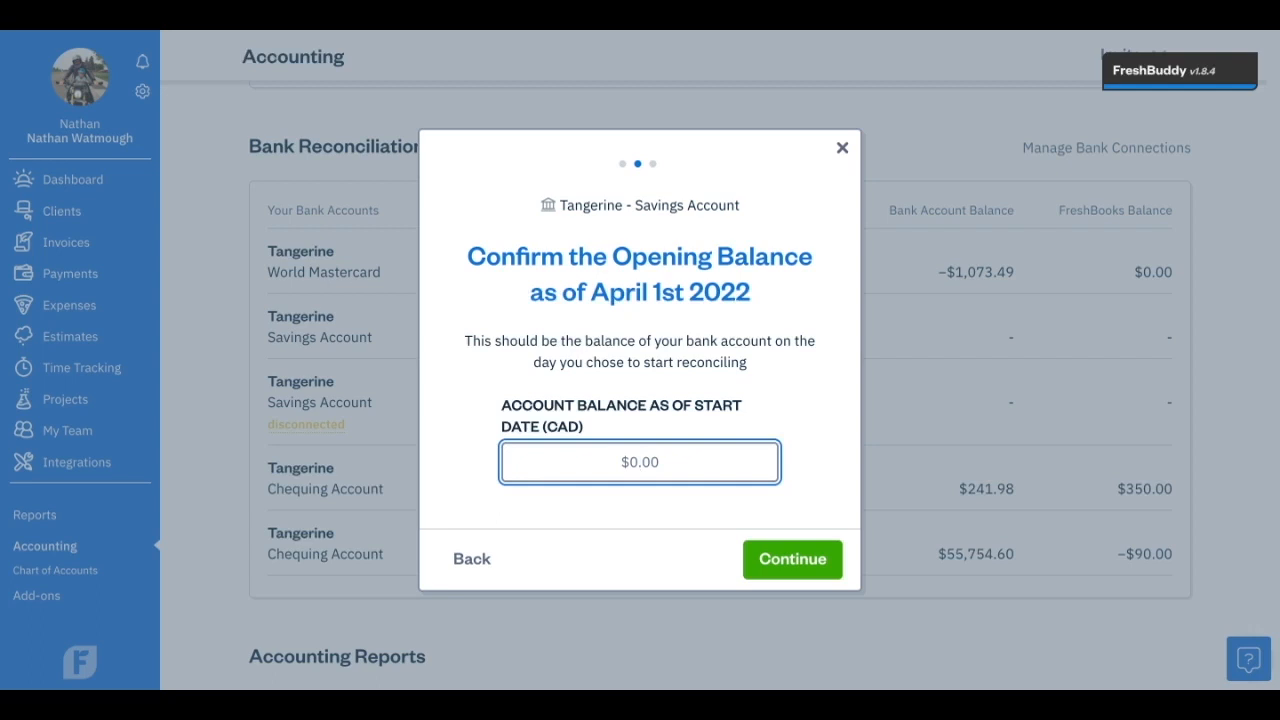
text(950.63)
click(789, 564)
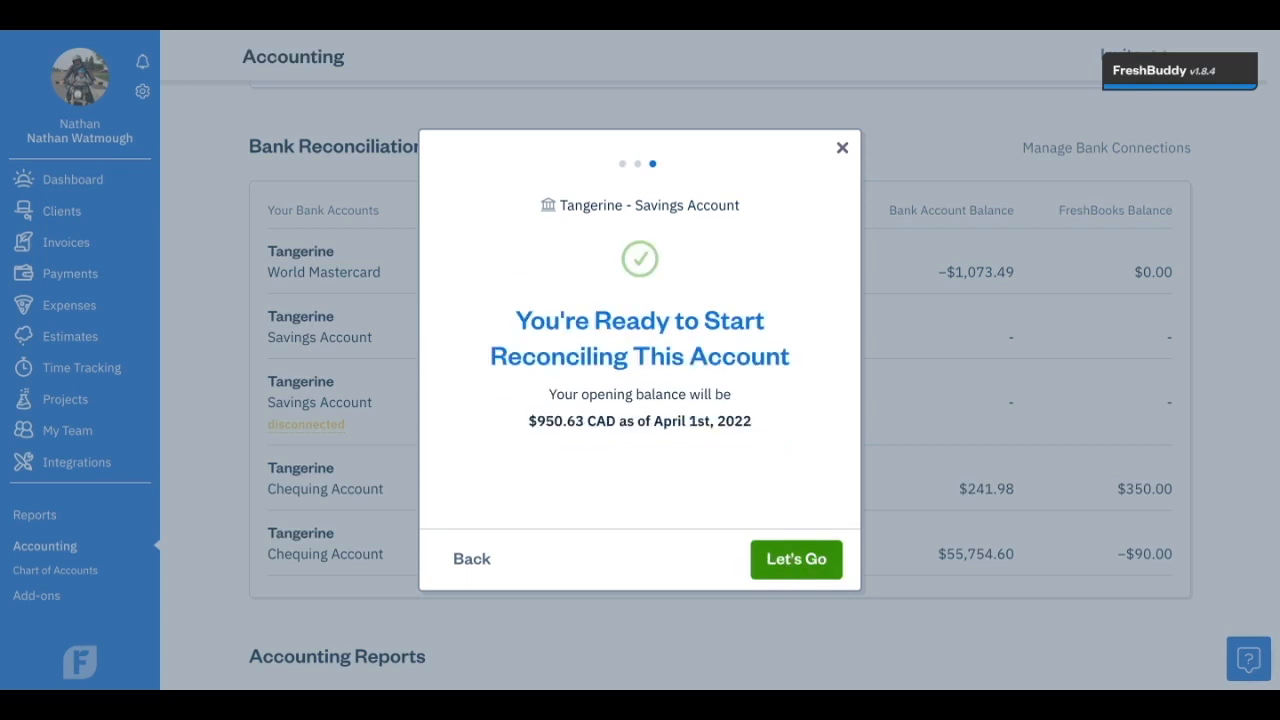
click(789, 564)
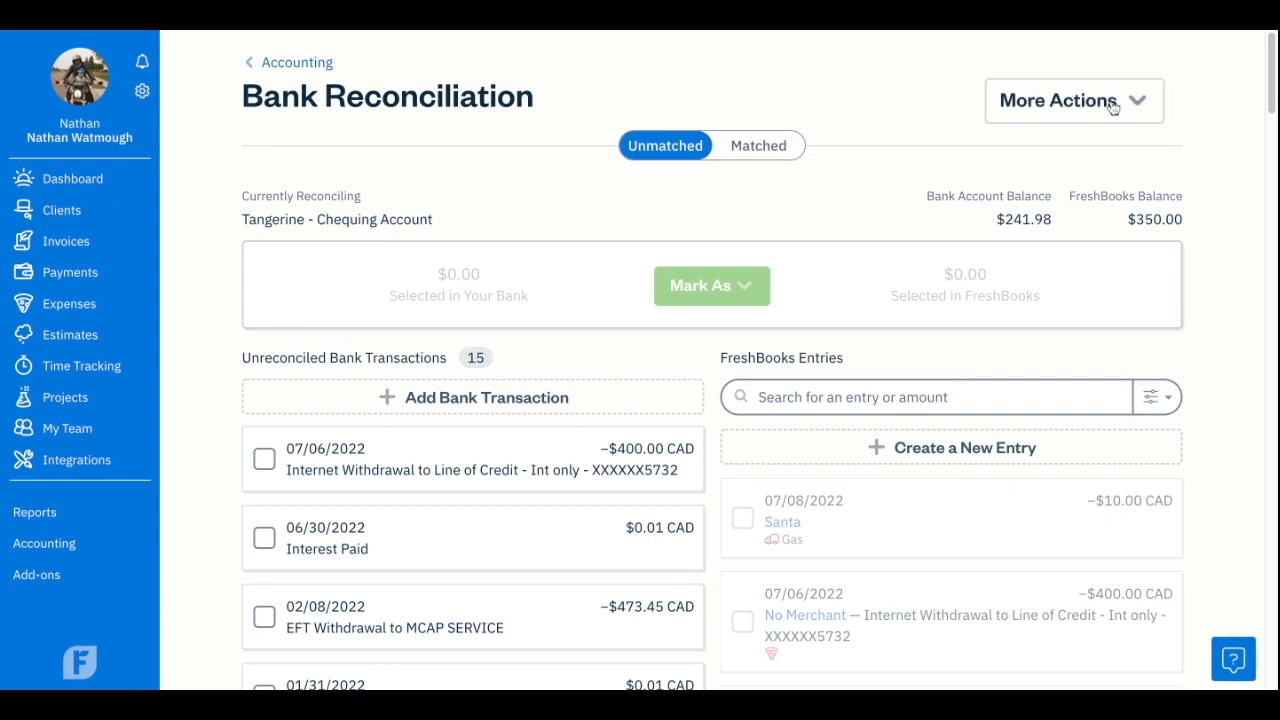
Review the More Actions options and the unreconciled Chequing Account transactions.
click(1113, 105)
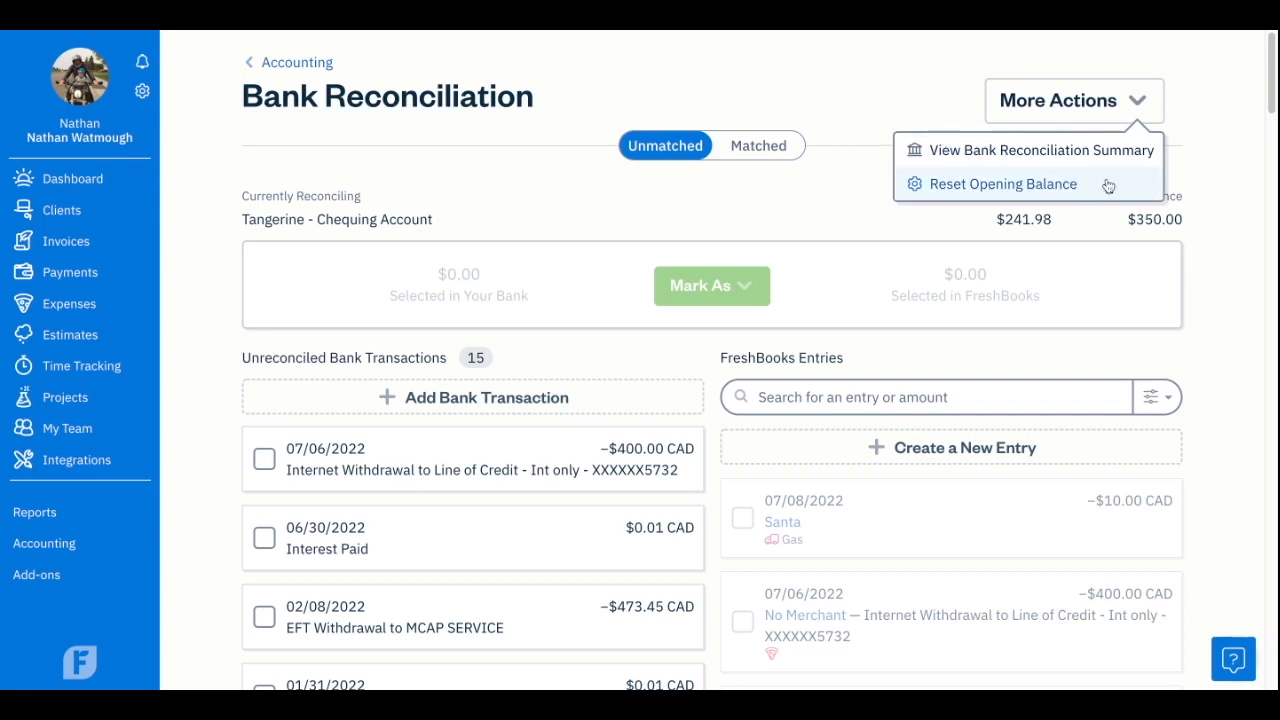
click(895, 101)
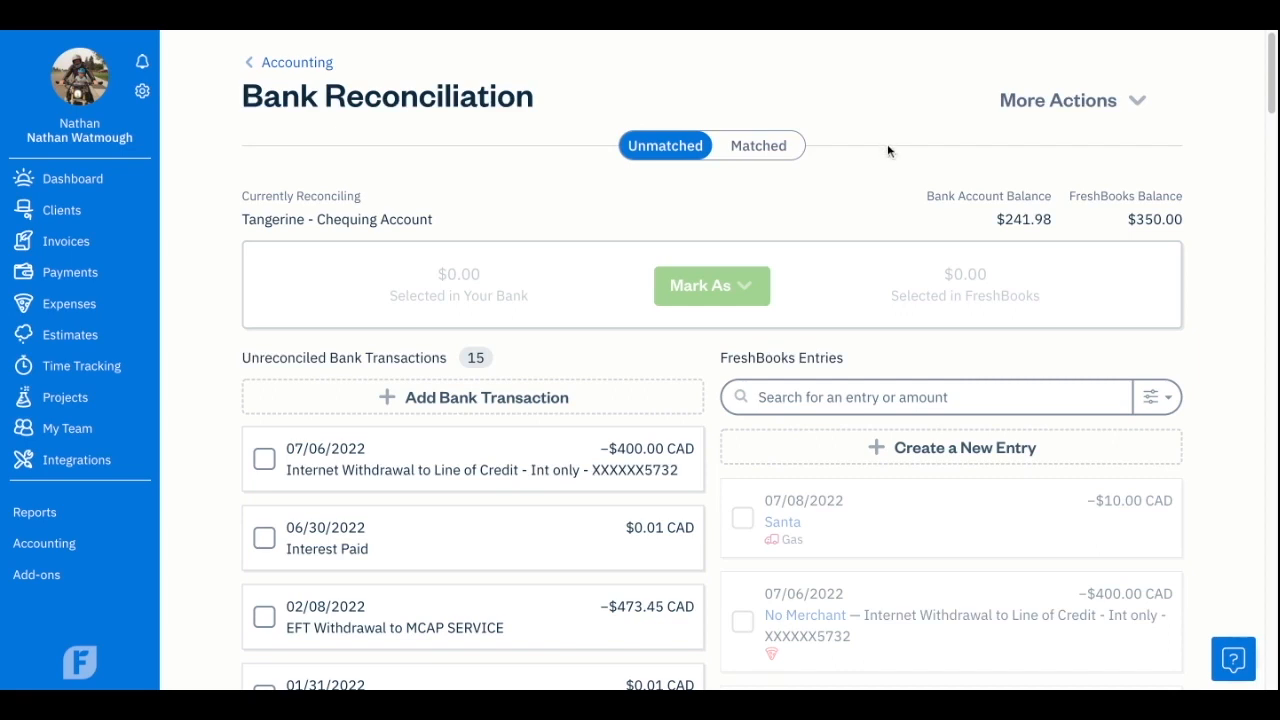
scroll(946, 303, down, 1)
scroll(958, 299, up, 1)
scroll(845, 440, down, 1)
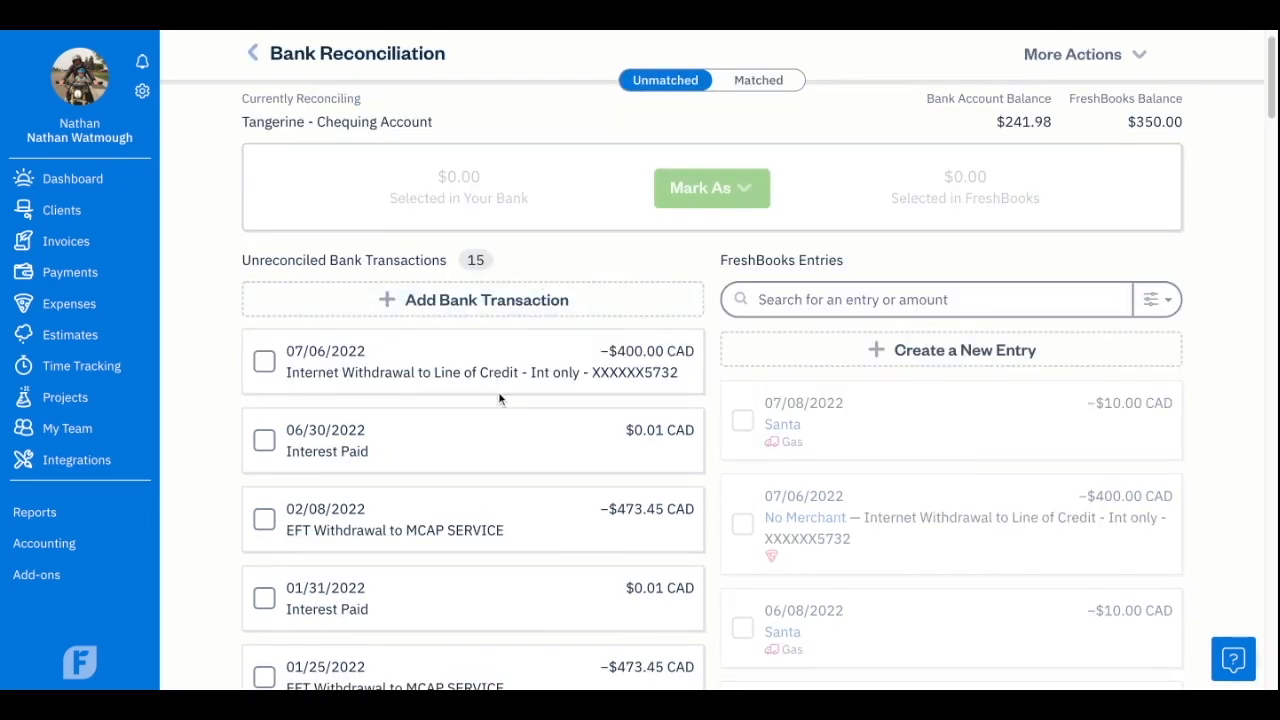
scroll(504, 403, down, 1)
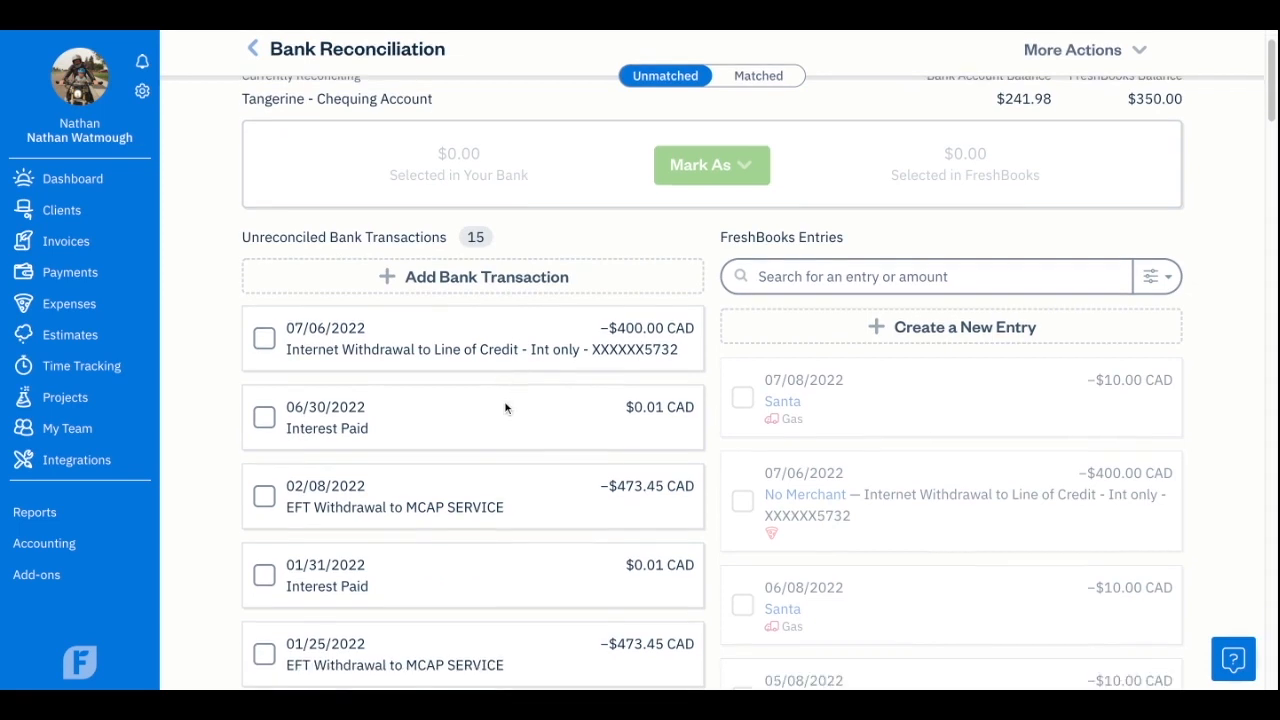
click(458, 266)
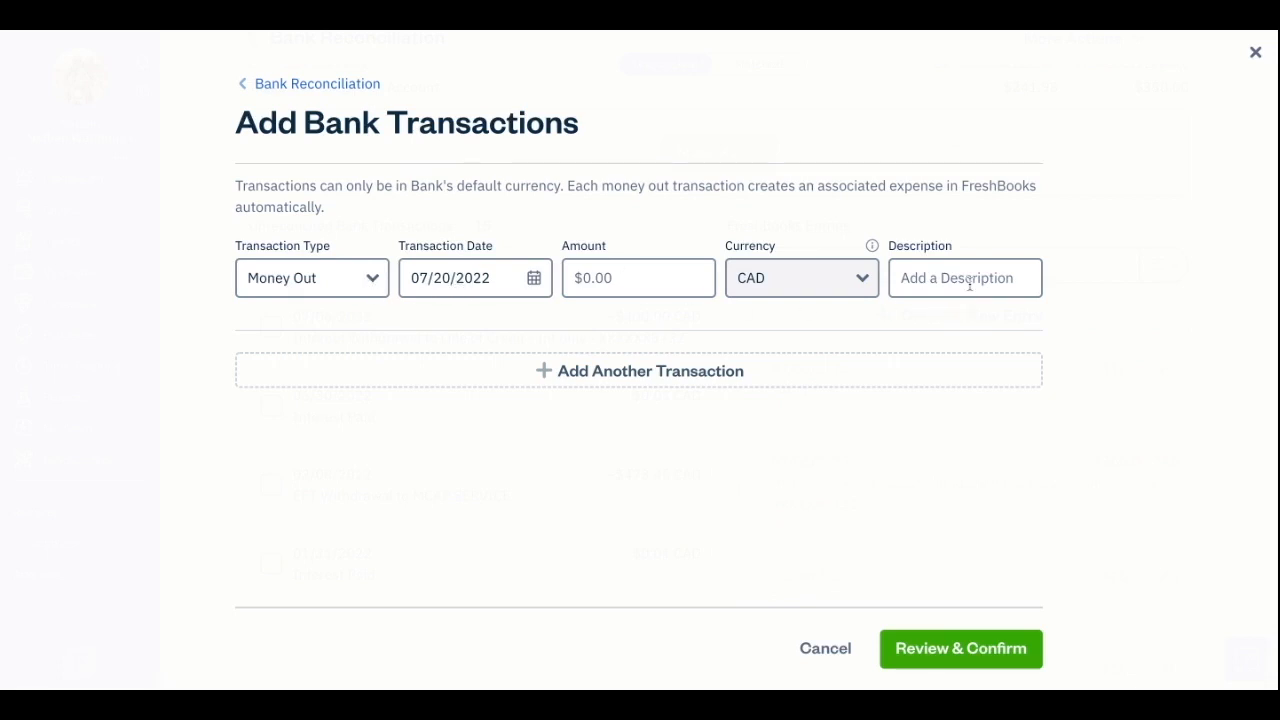
click(928, 368)
click(901, 484)
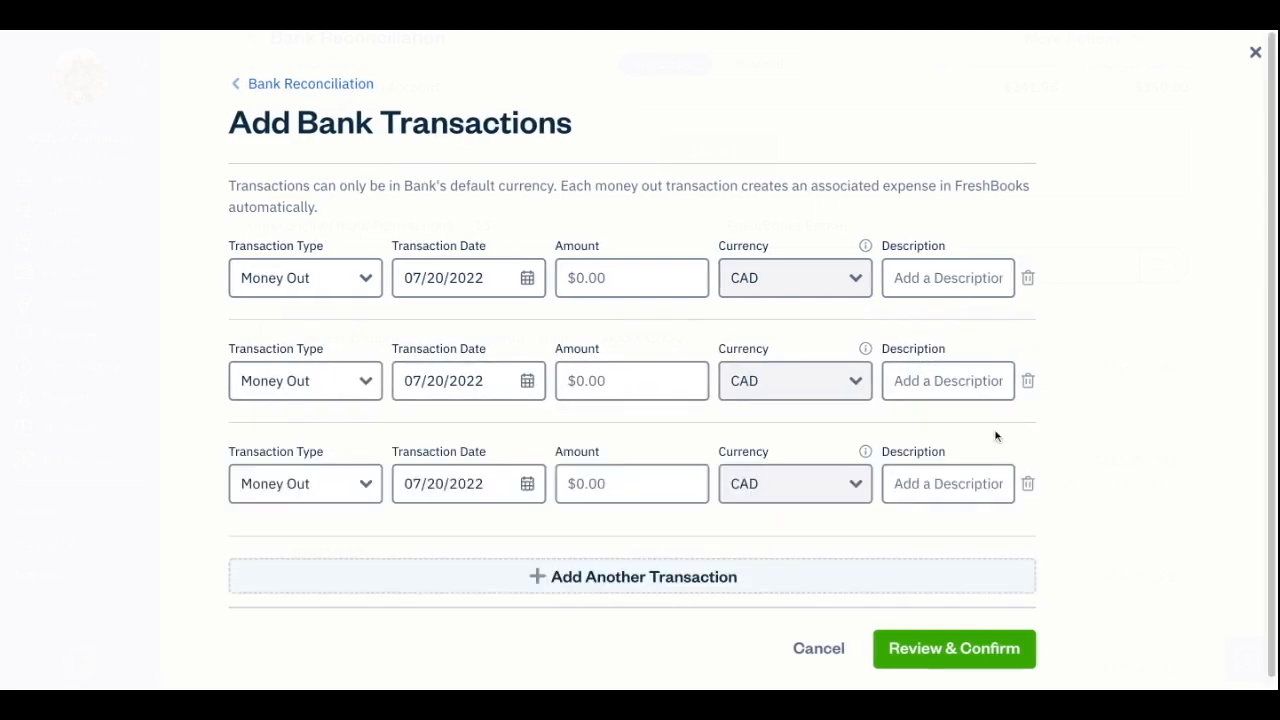
click(1255, 54)
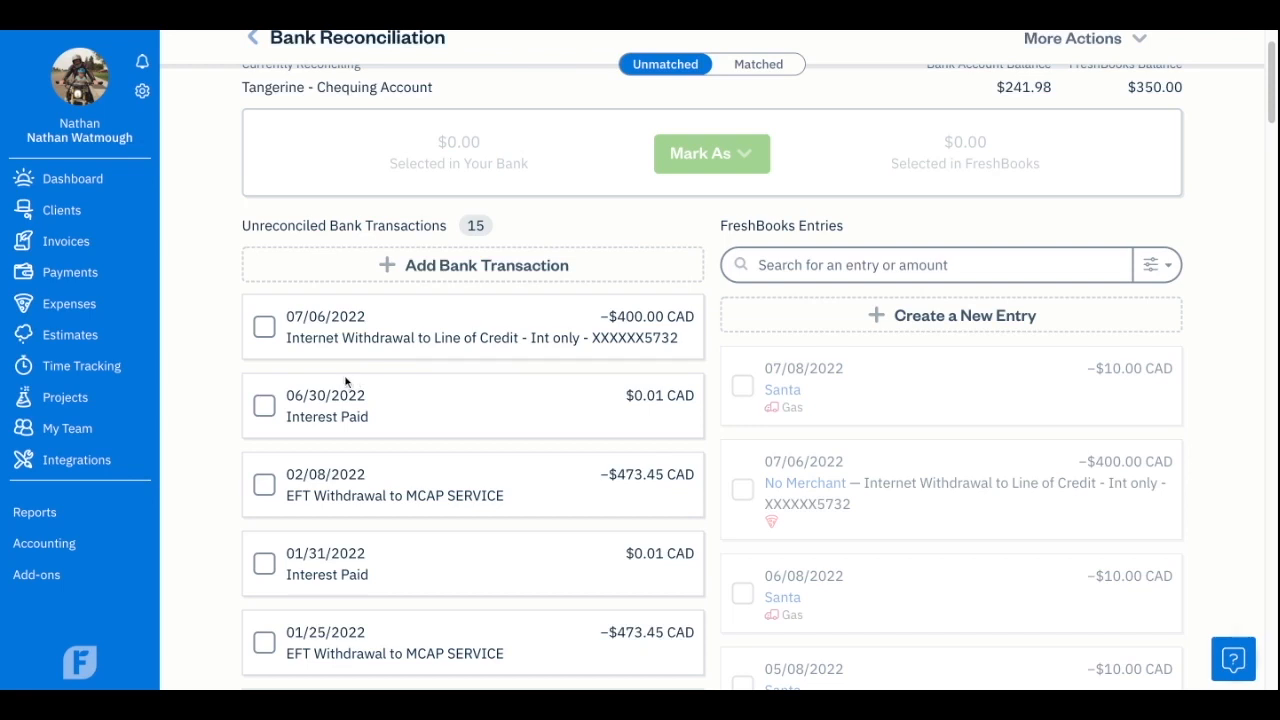
Delete the 07/06/2022 Internet Withdrawal to Line of Credit bank transaction.
click(264, 327)
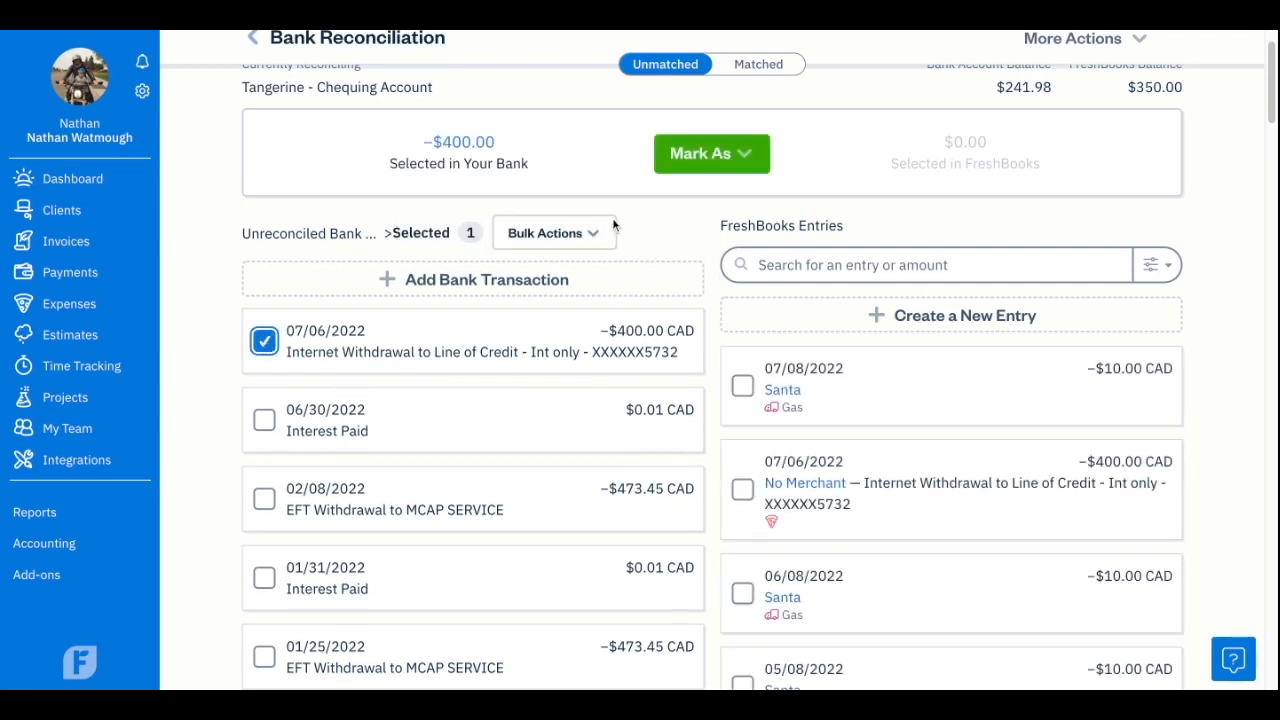
click(568, 234)
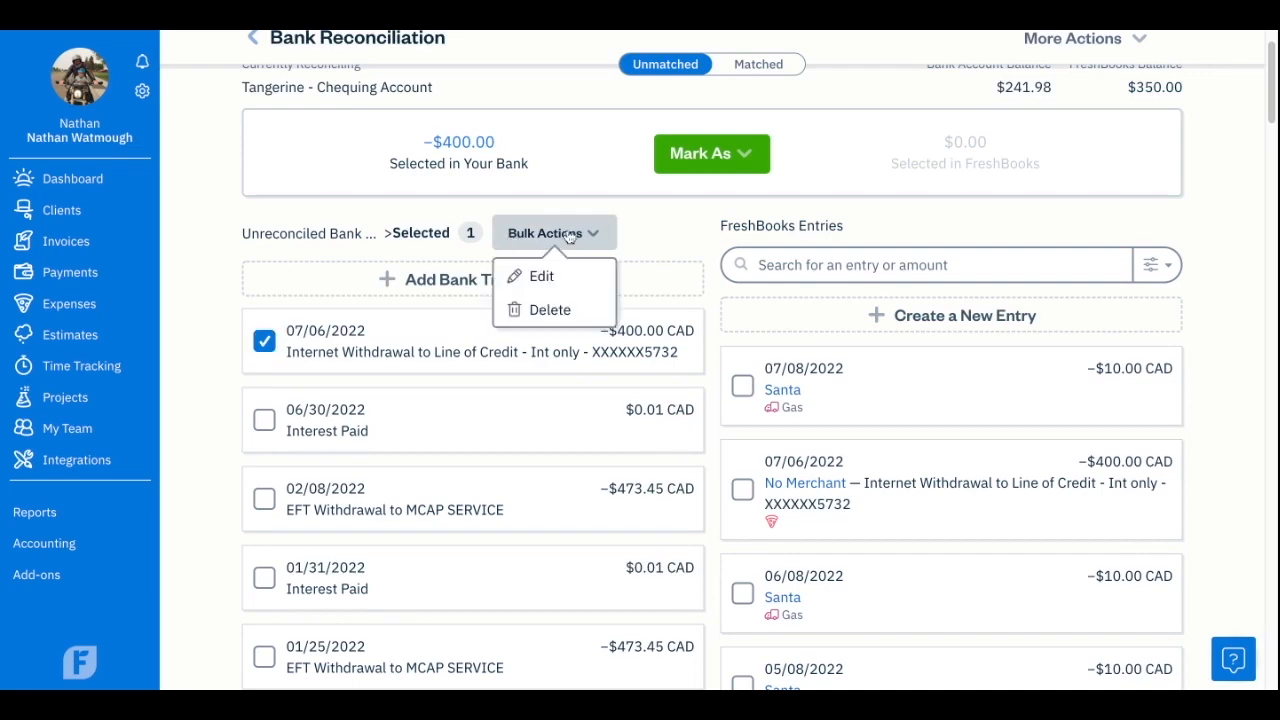
click(563, 276)
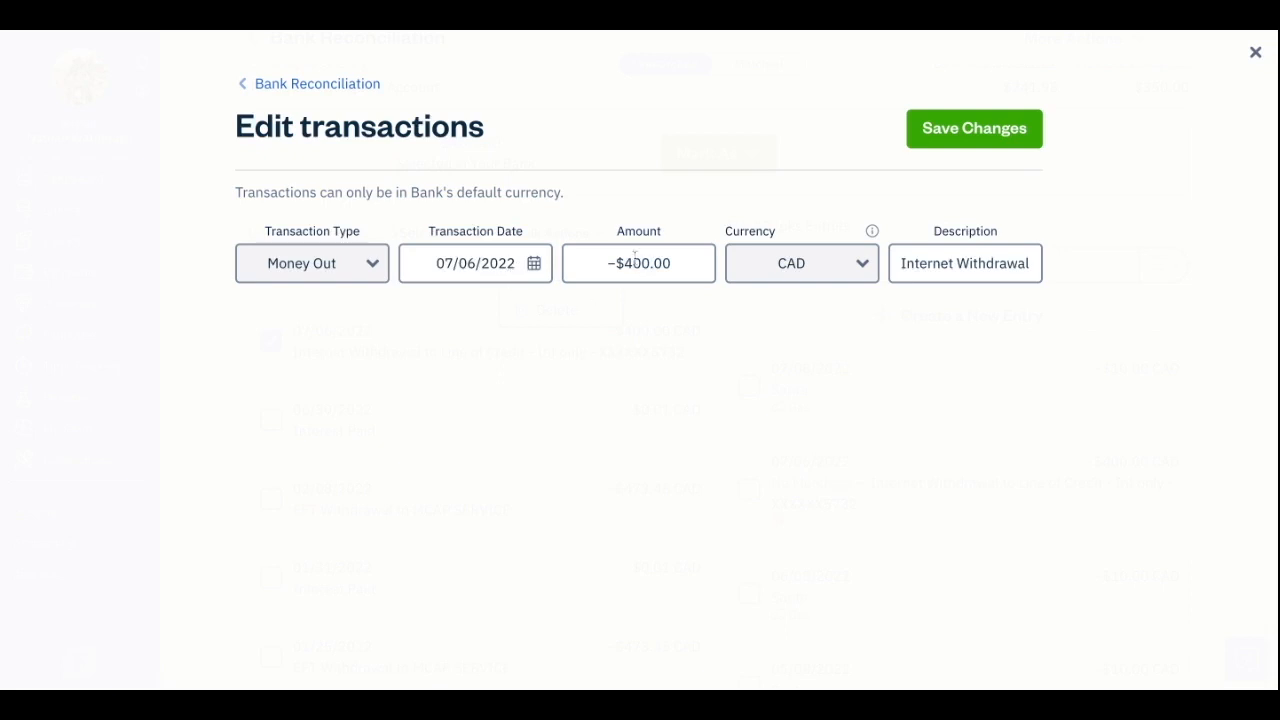
click(1255, 53)
click(552, 233)
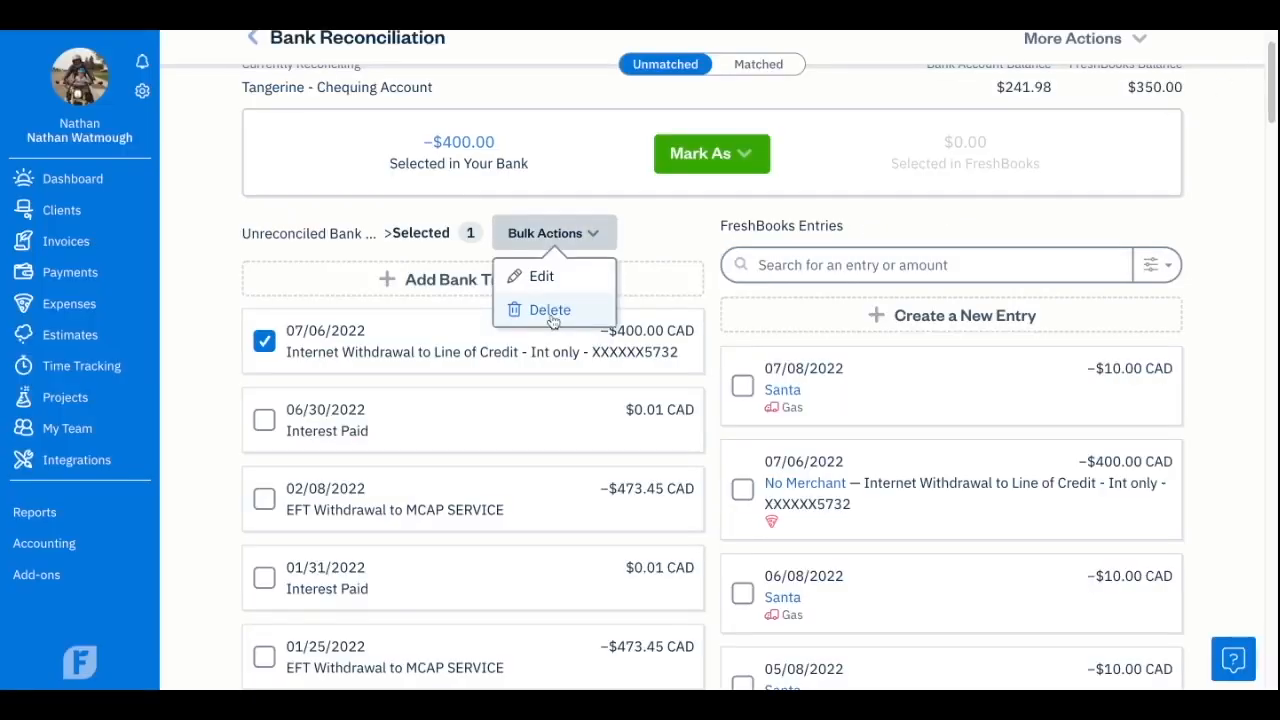
click(550, 311)
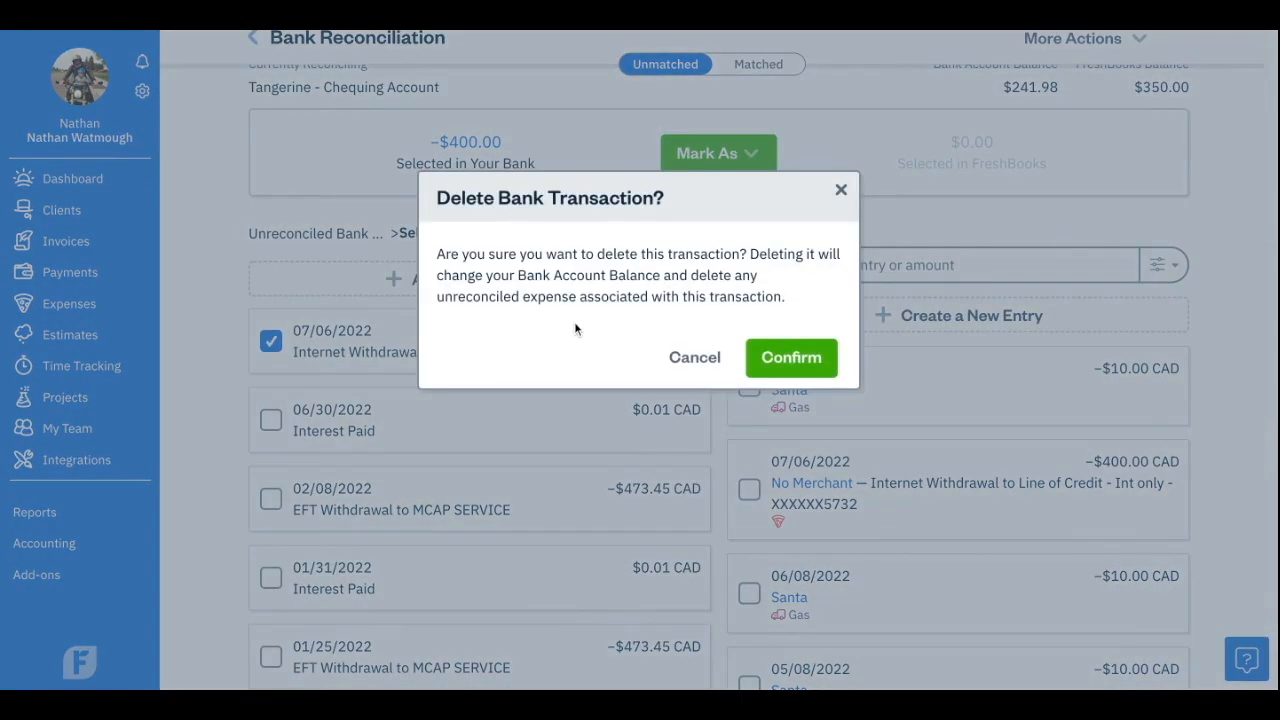
click(791, 357)
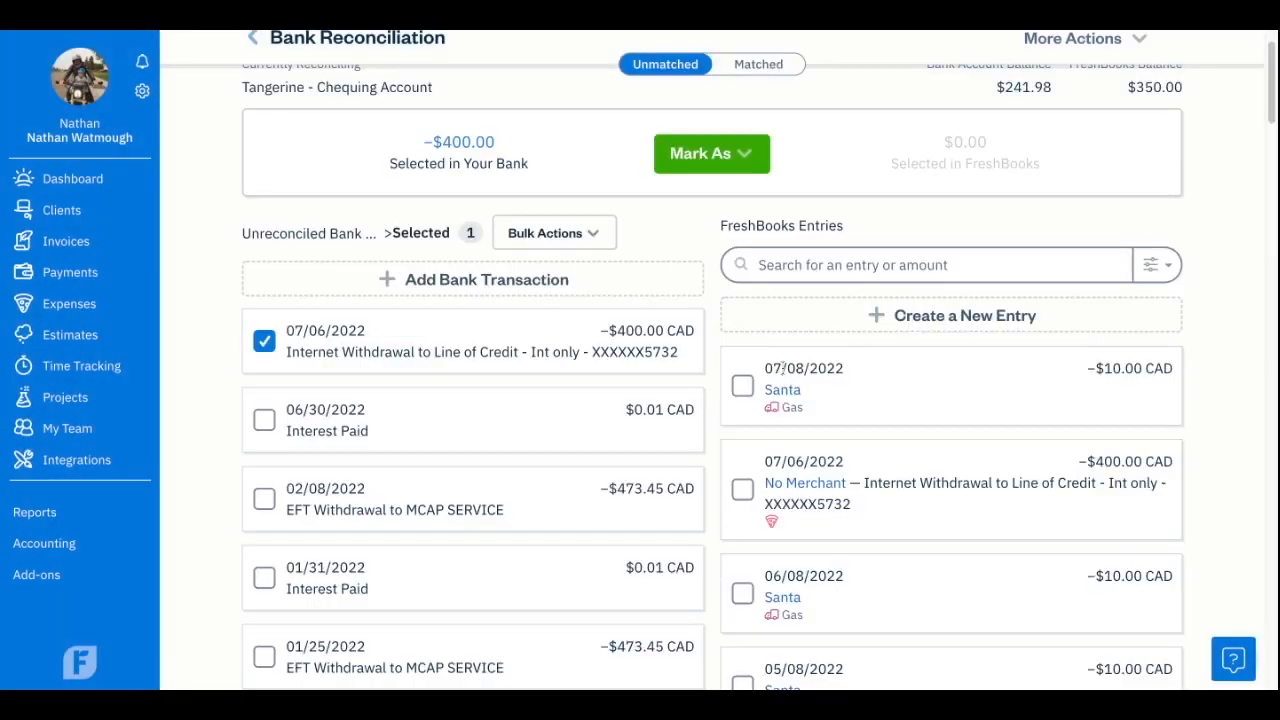
Open the list of deleted transactions and return to bank reconciliation.
scroll(596, 390, down, 10)
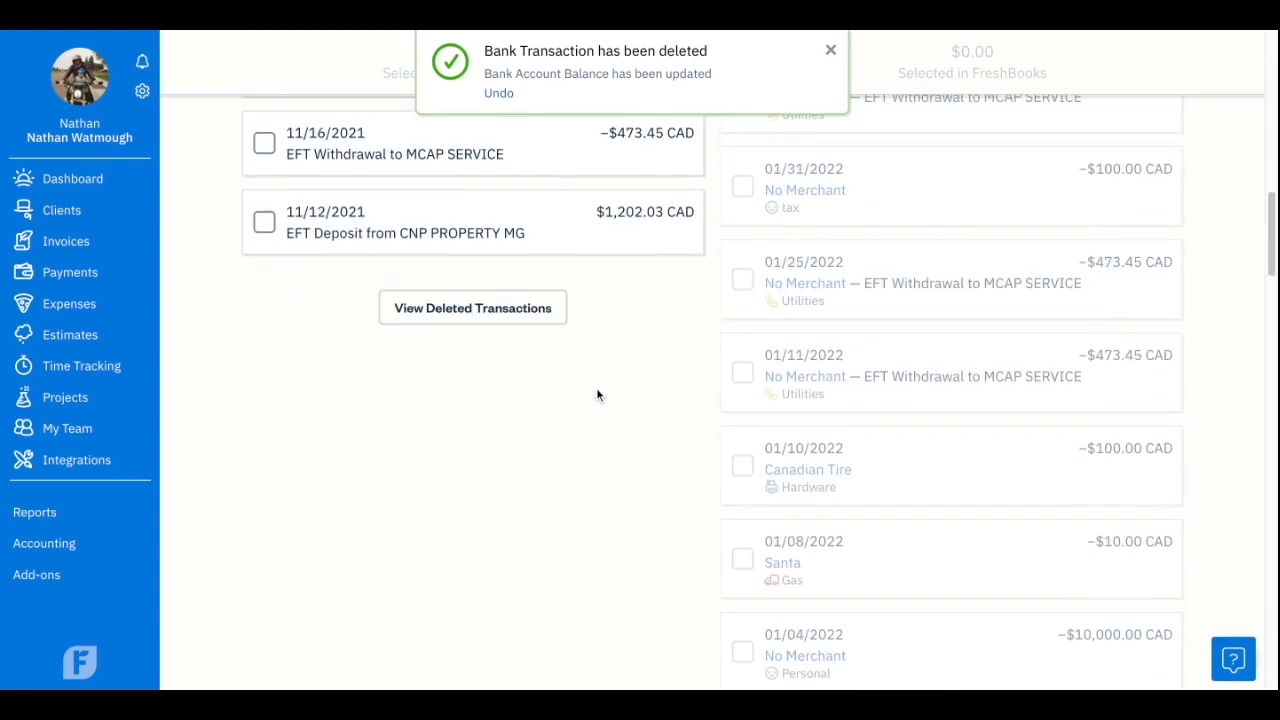
click(511, 308)
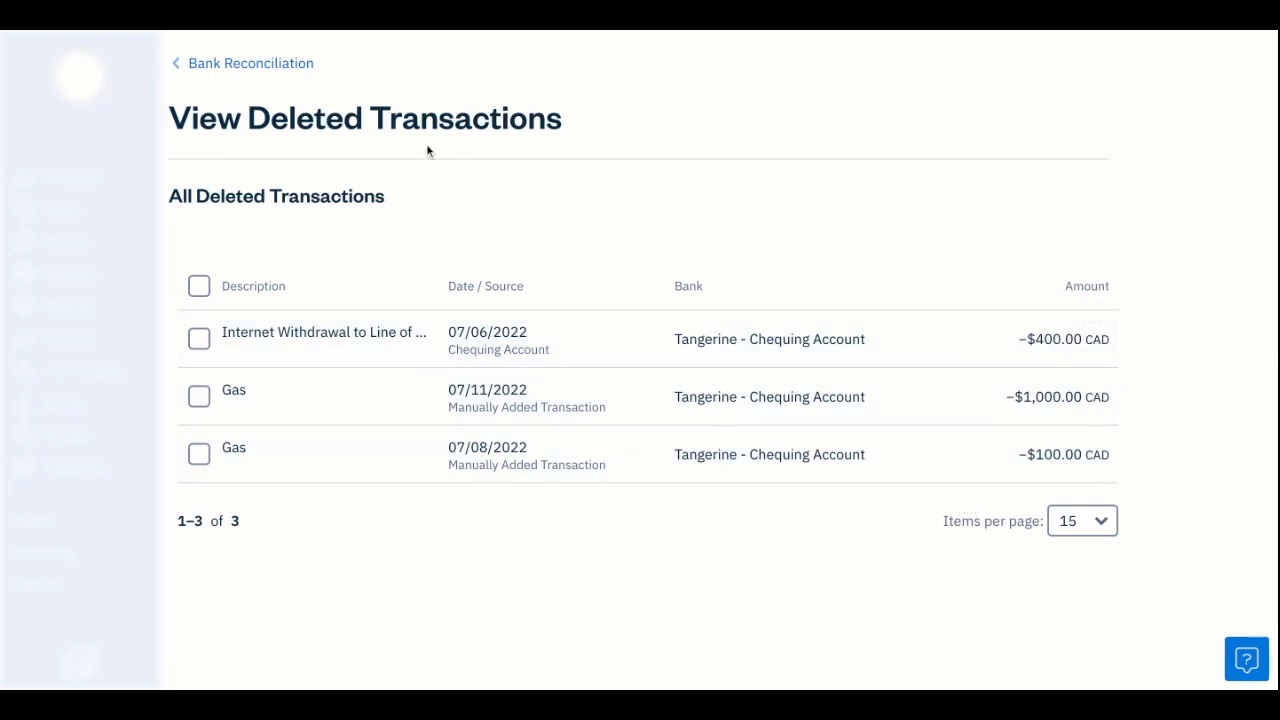
click(284, 66)
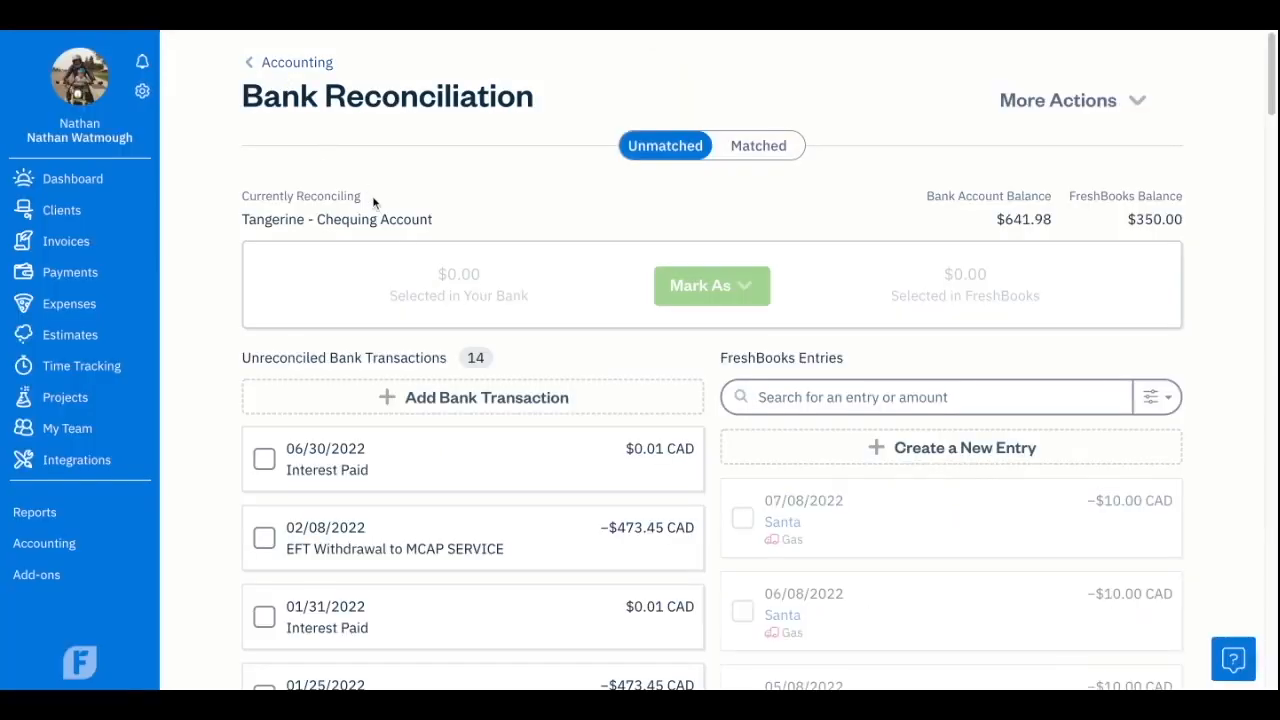
scroll(626, 503, down, 1)
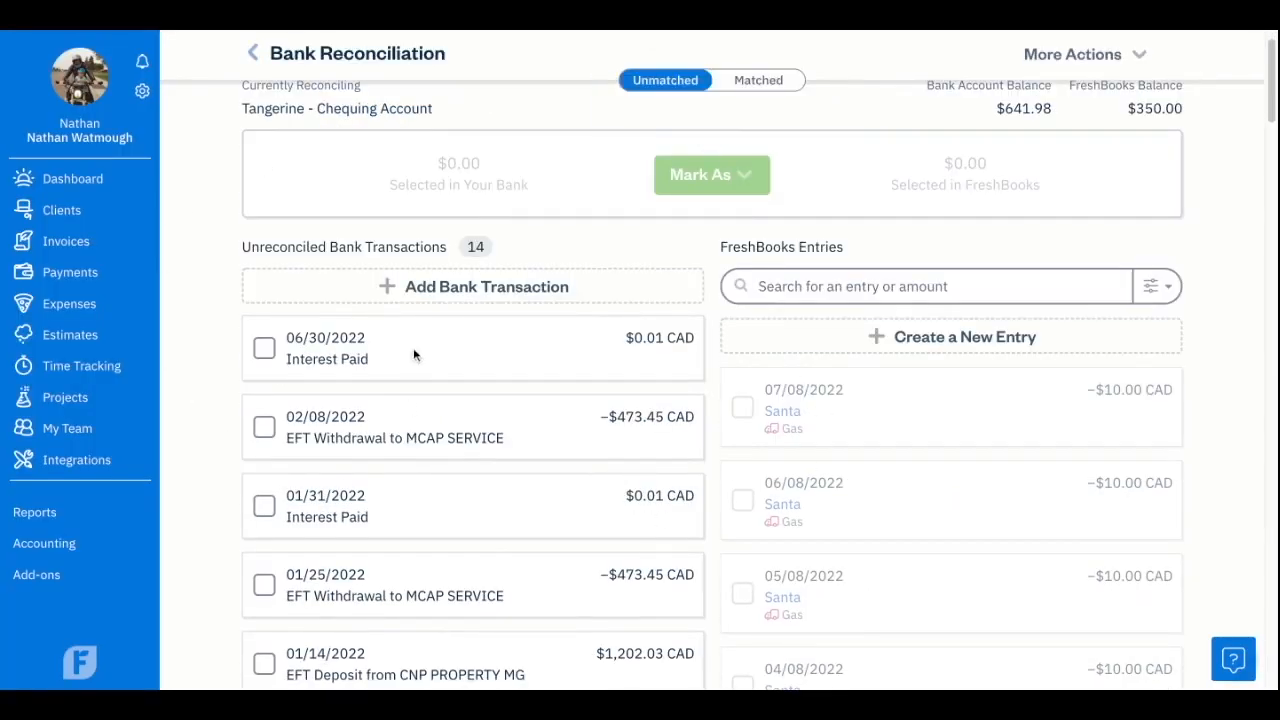
click(266, 350)
click(605, 254)
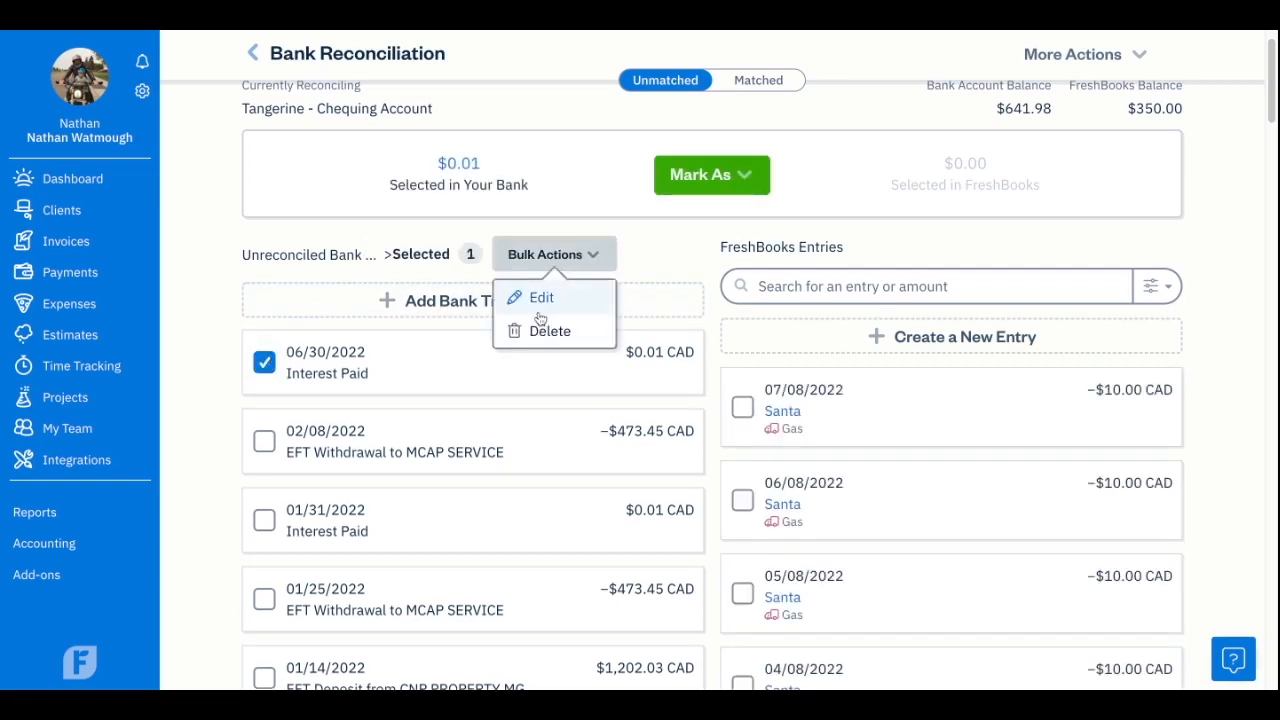
click(631, 330)
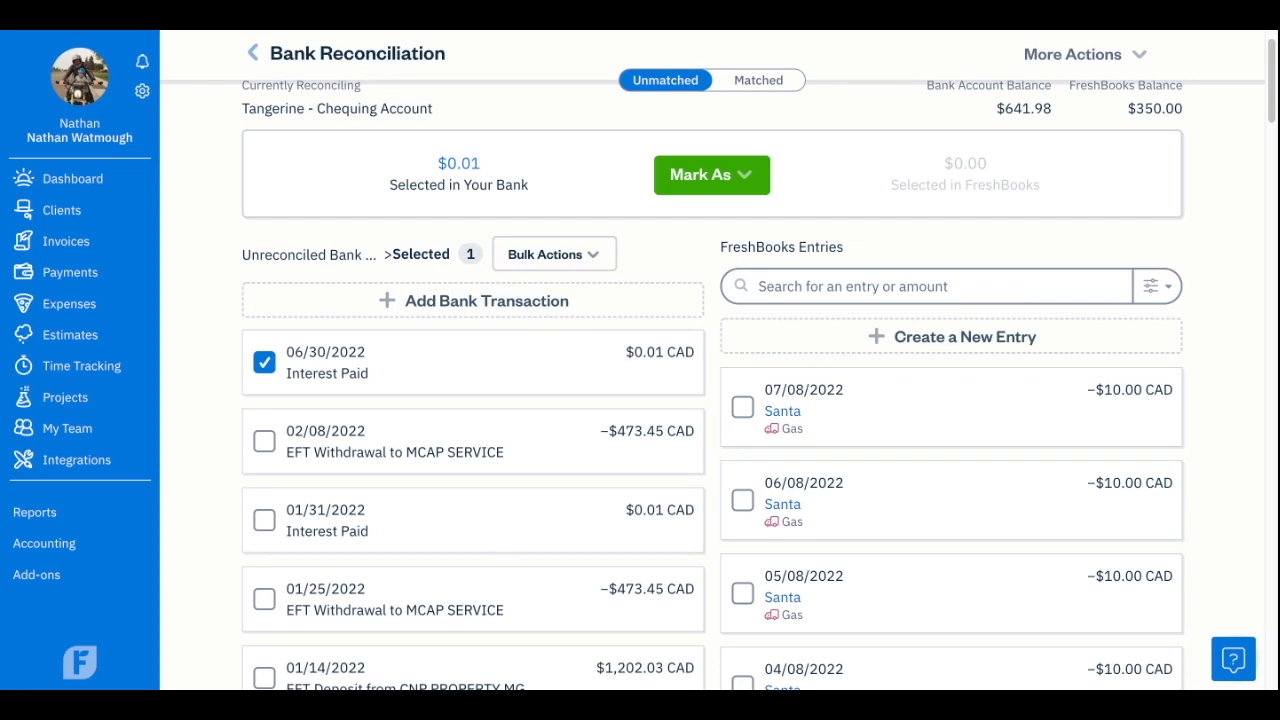
click(264, 363)
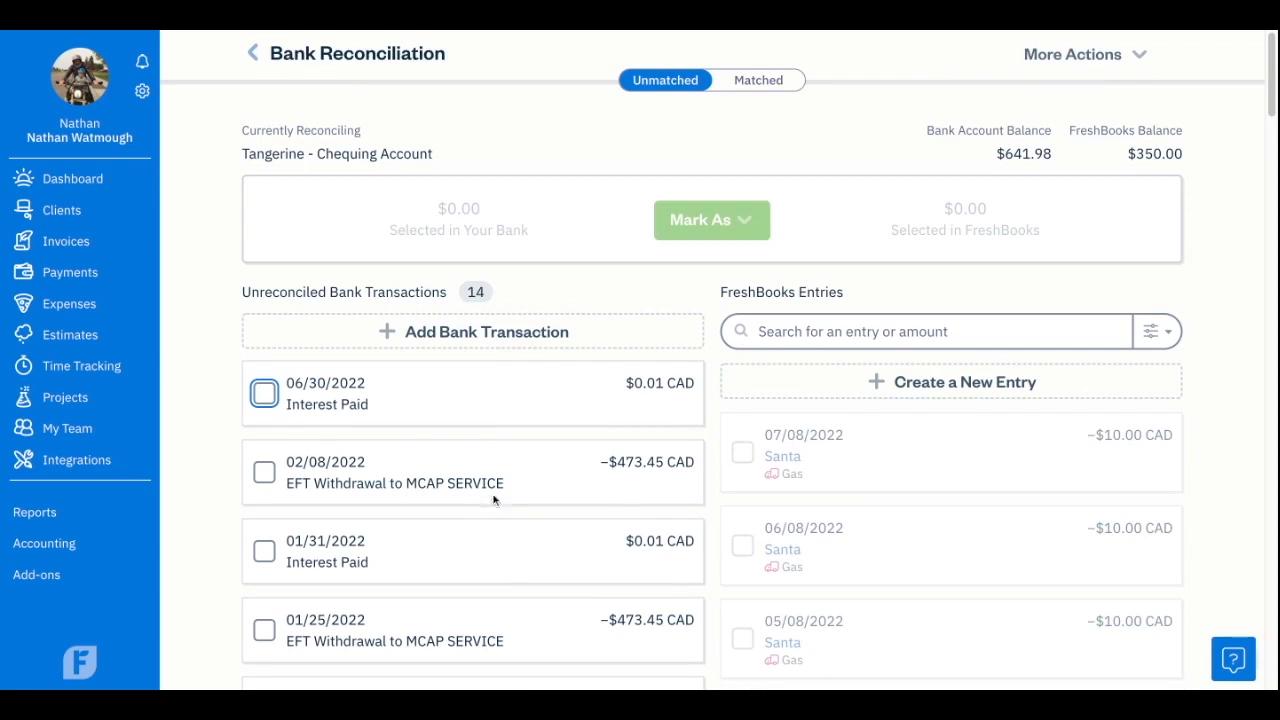
Match the 02/08/2022 EFT Withdrawal to MCAP SERVICE bank transaction with its 02/08/2022 No Merchant FreshBooks entry.
scroll(540, 460, down, 1)
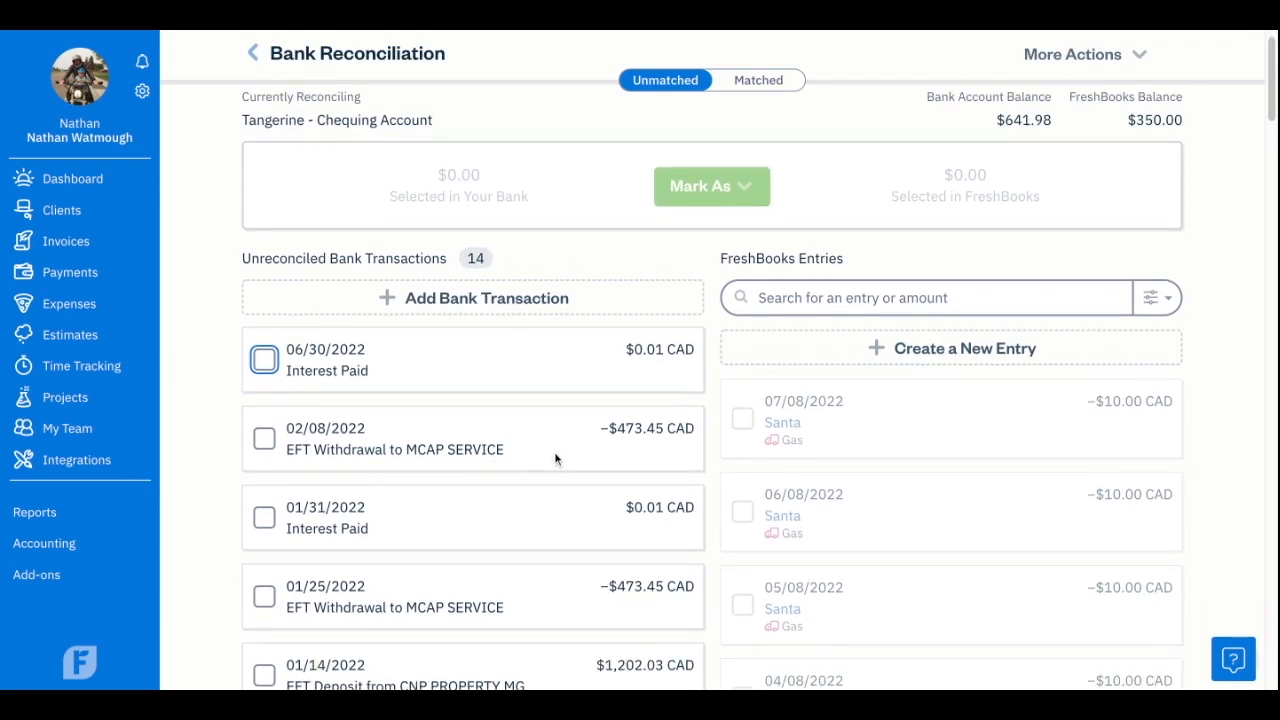
scroll(555, 455, down, 1)
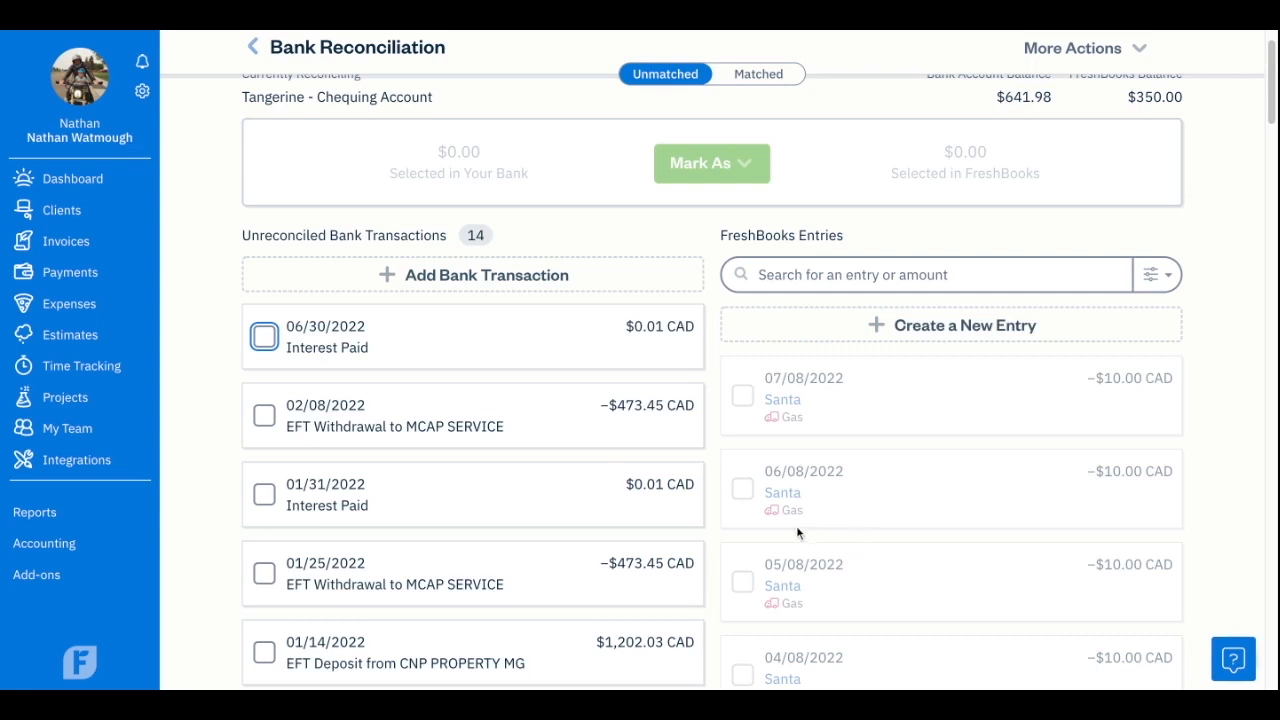
scroll(700, 480, down, 2)
click(645, 376)
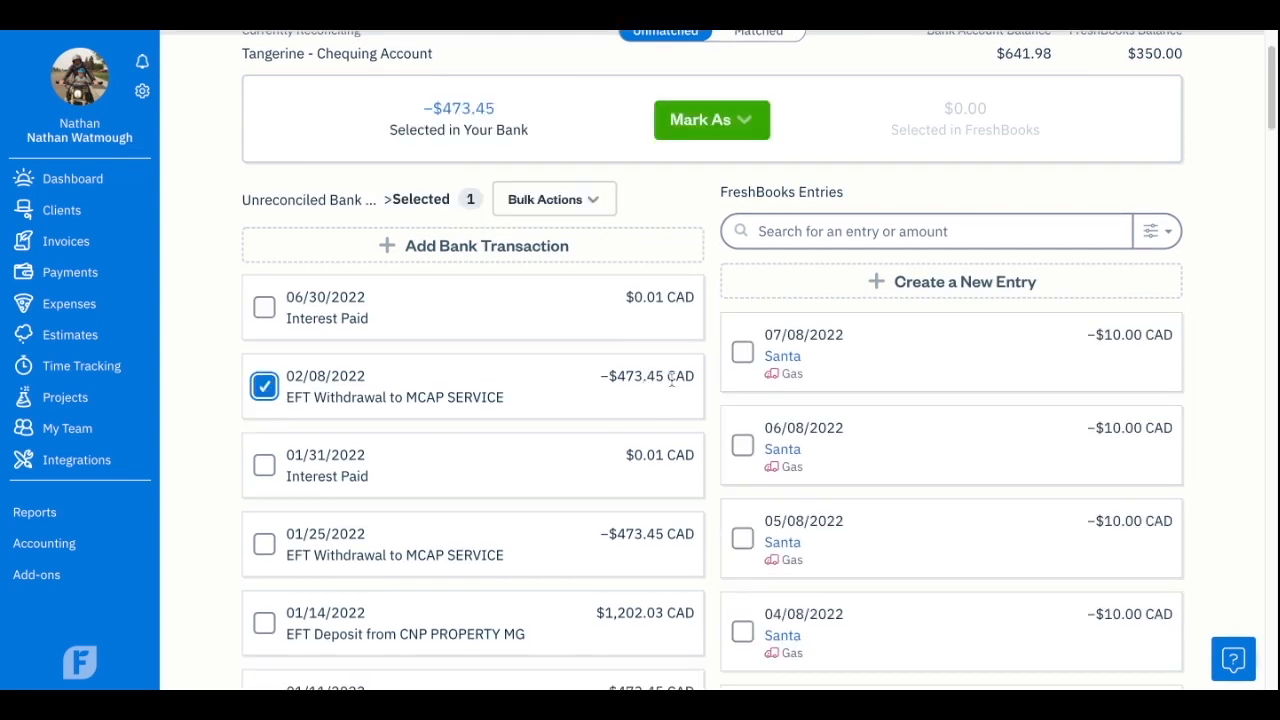
scroll(1014, 429, down, 2)
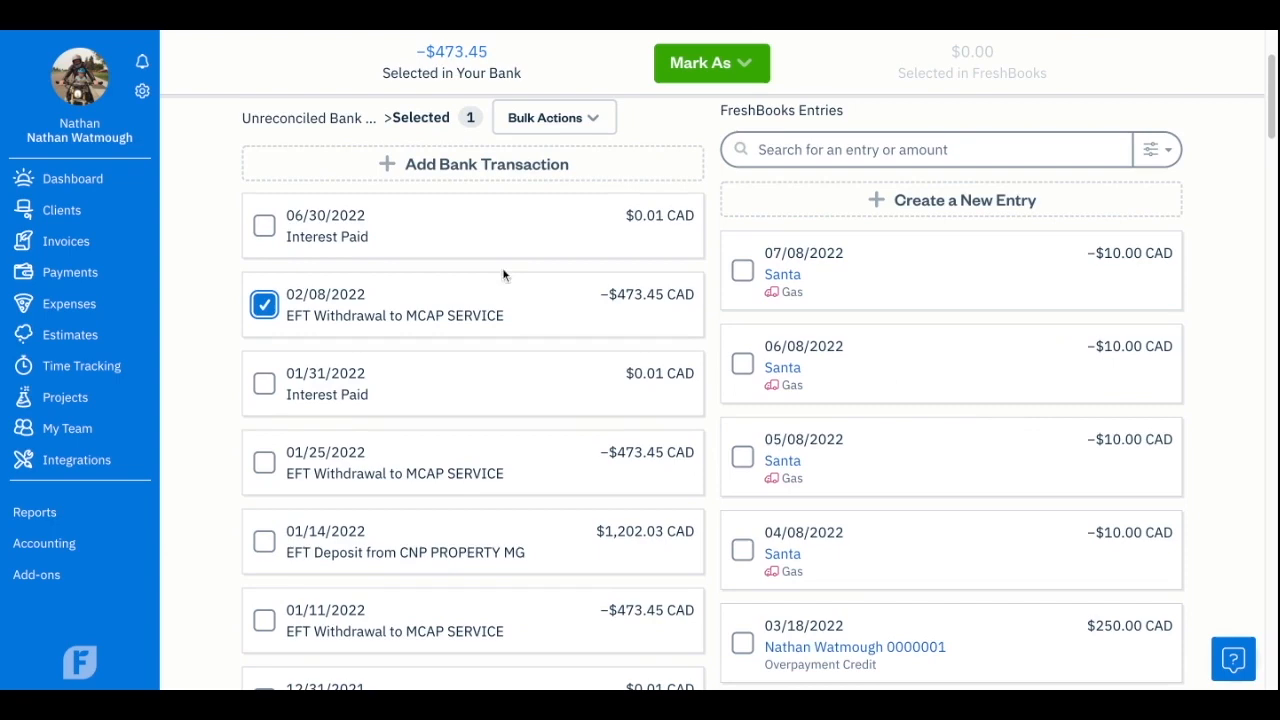
scroll(926, 335, down, 10)
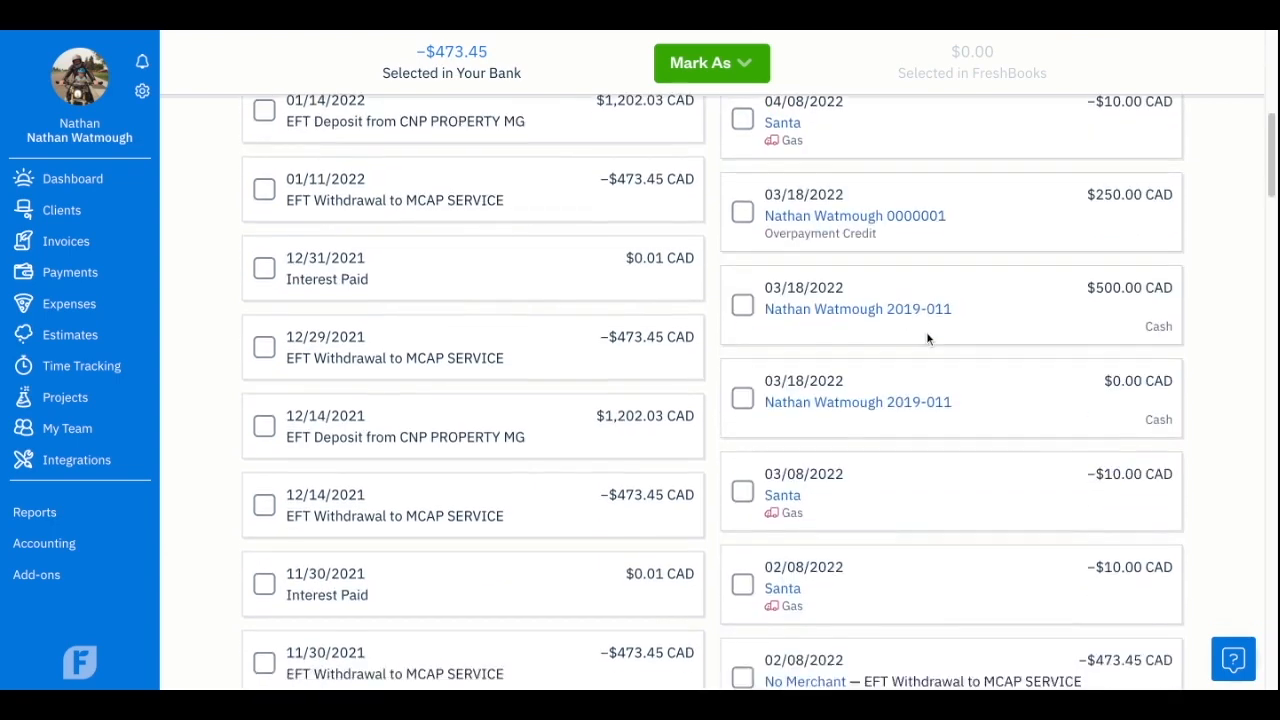
scroll(926, 340, down, 2)
scroll(784, 469, down, 1)
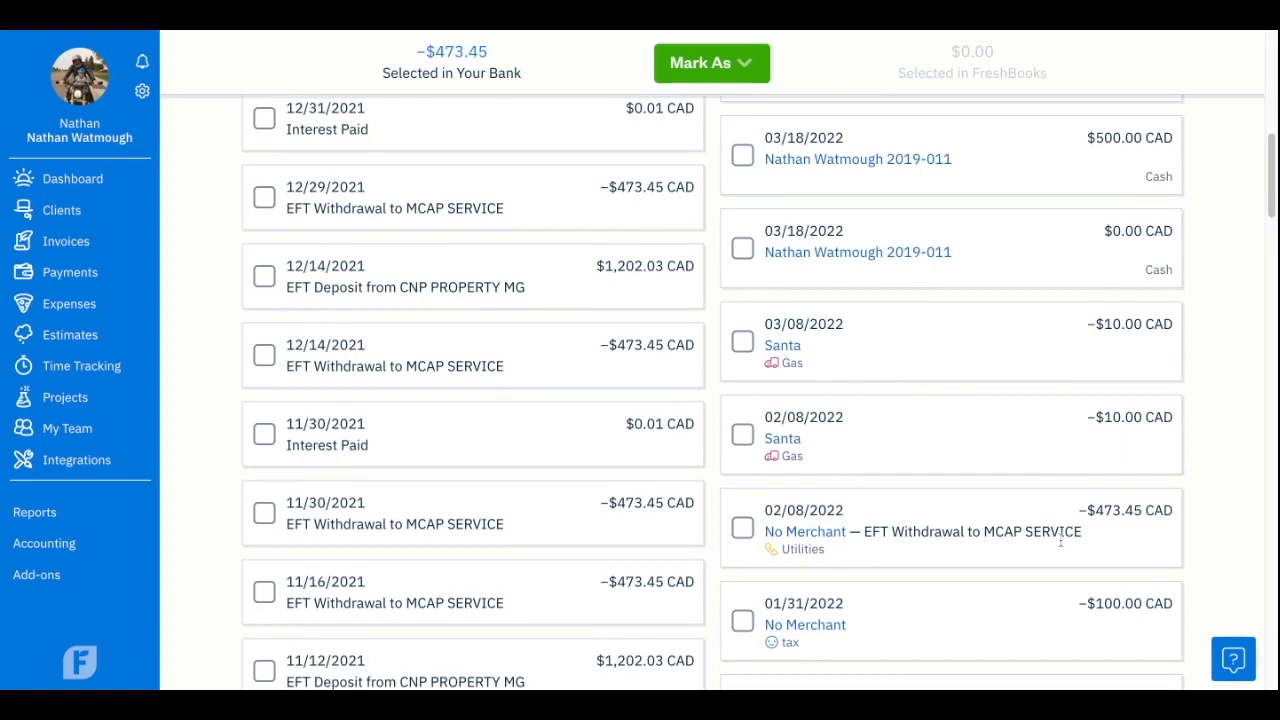
click(742, 528)
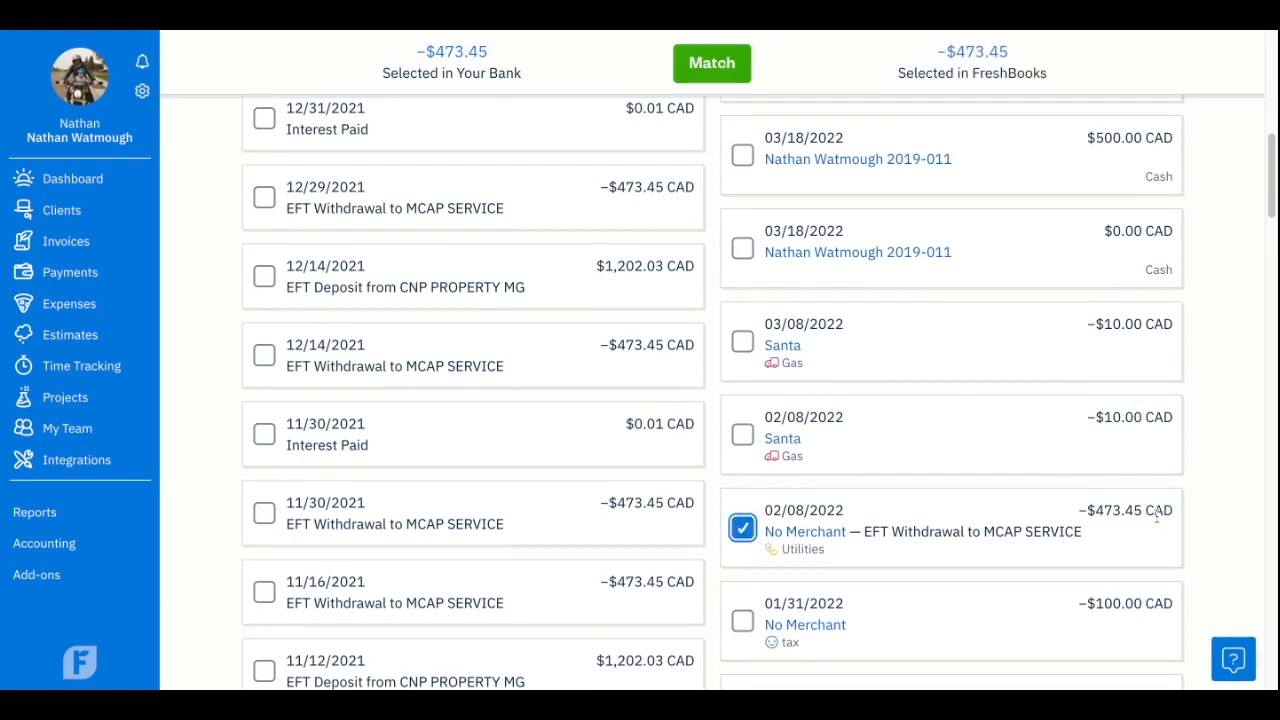
click(711, 64)
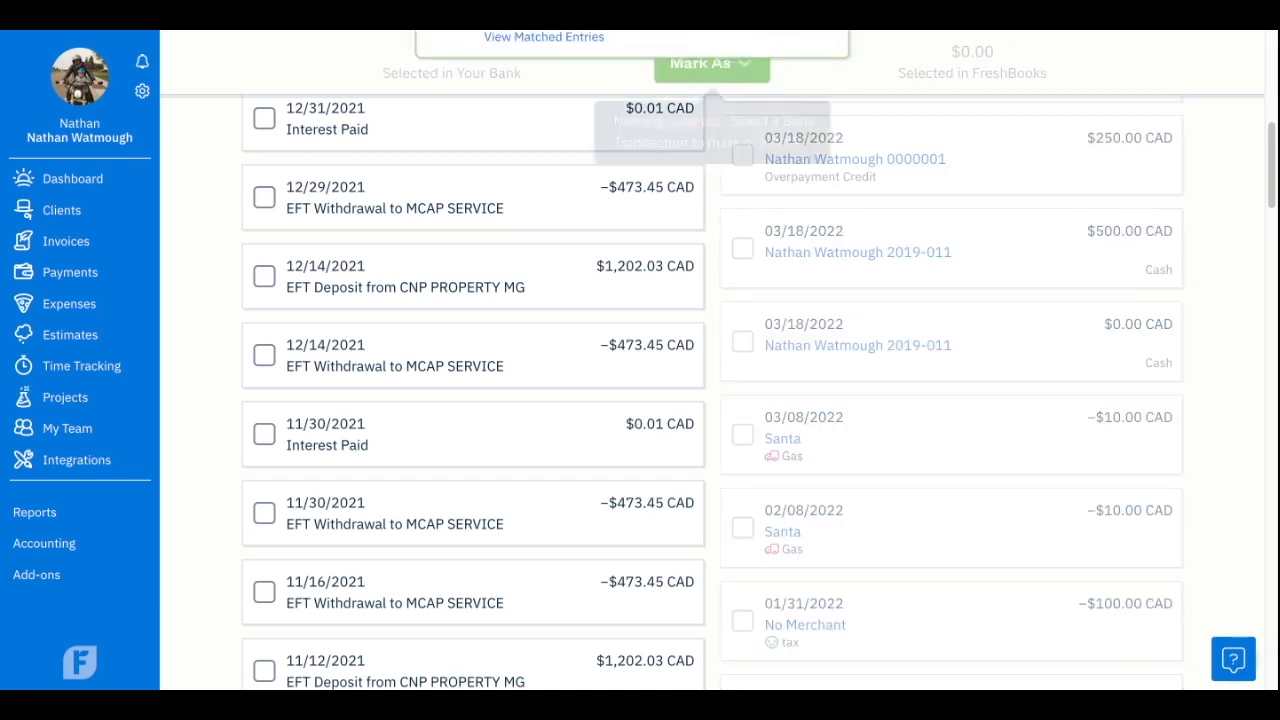
click(834, 51)
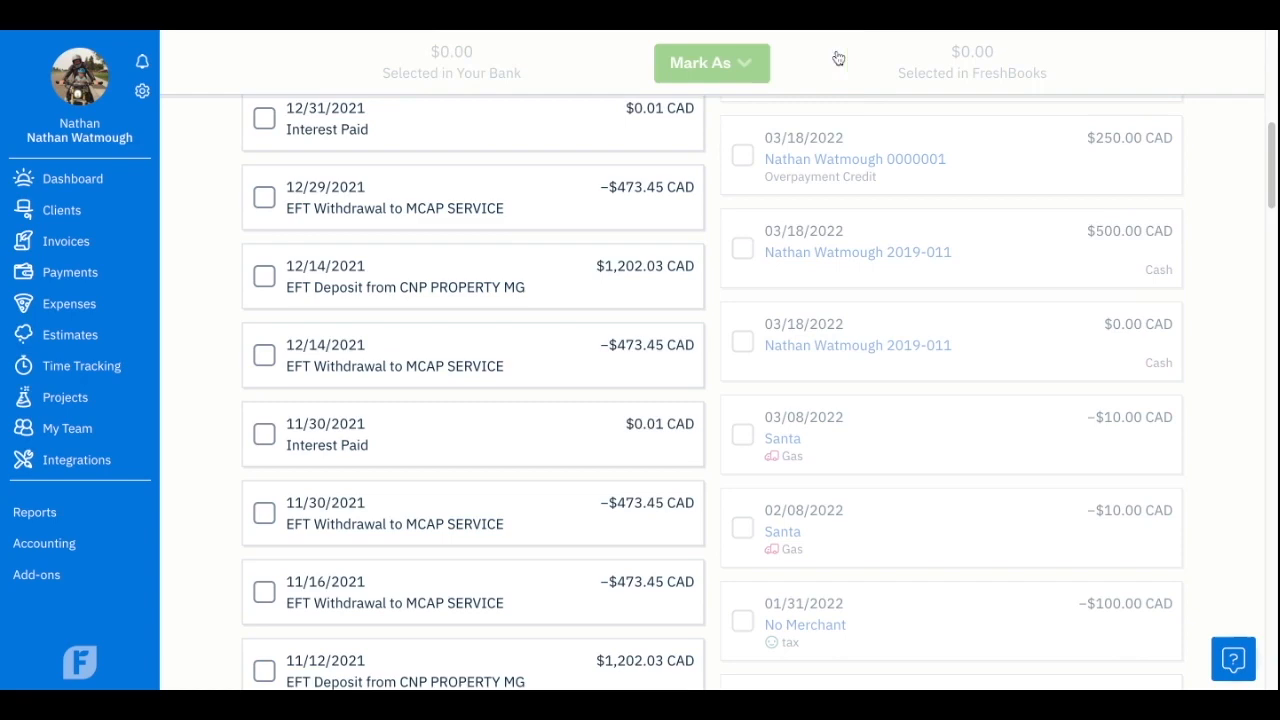
View the matched entries for the Chequing Account, then return to the unmatched transactions.
scroll(848, 305, up, 8)
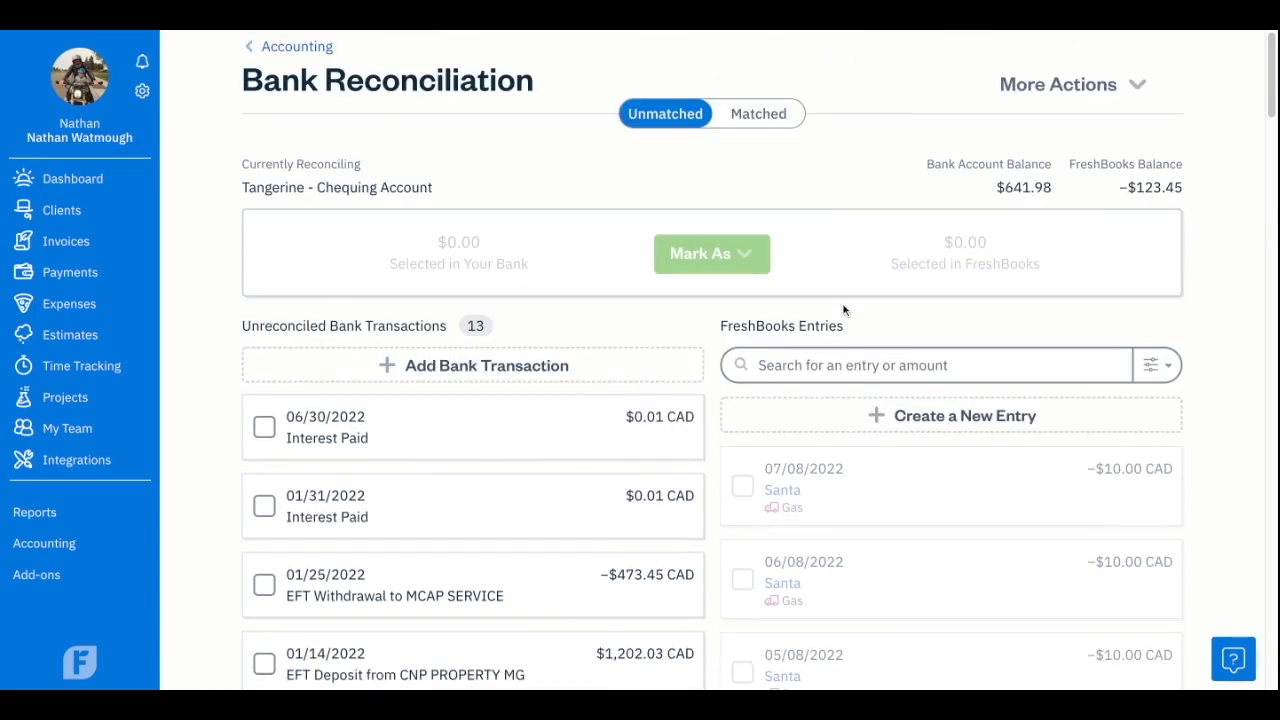
scroll(843, 306, down, 1)
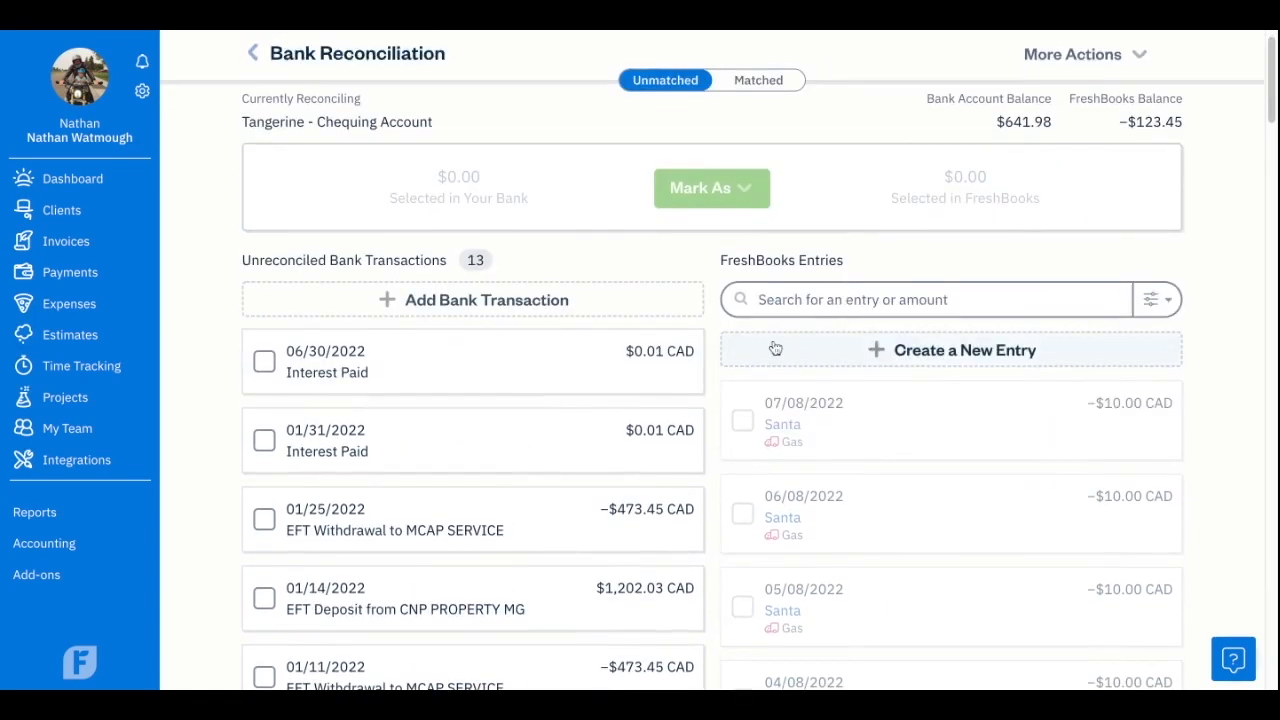
scroll(614, 234, up, 1)
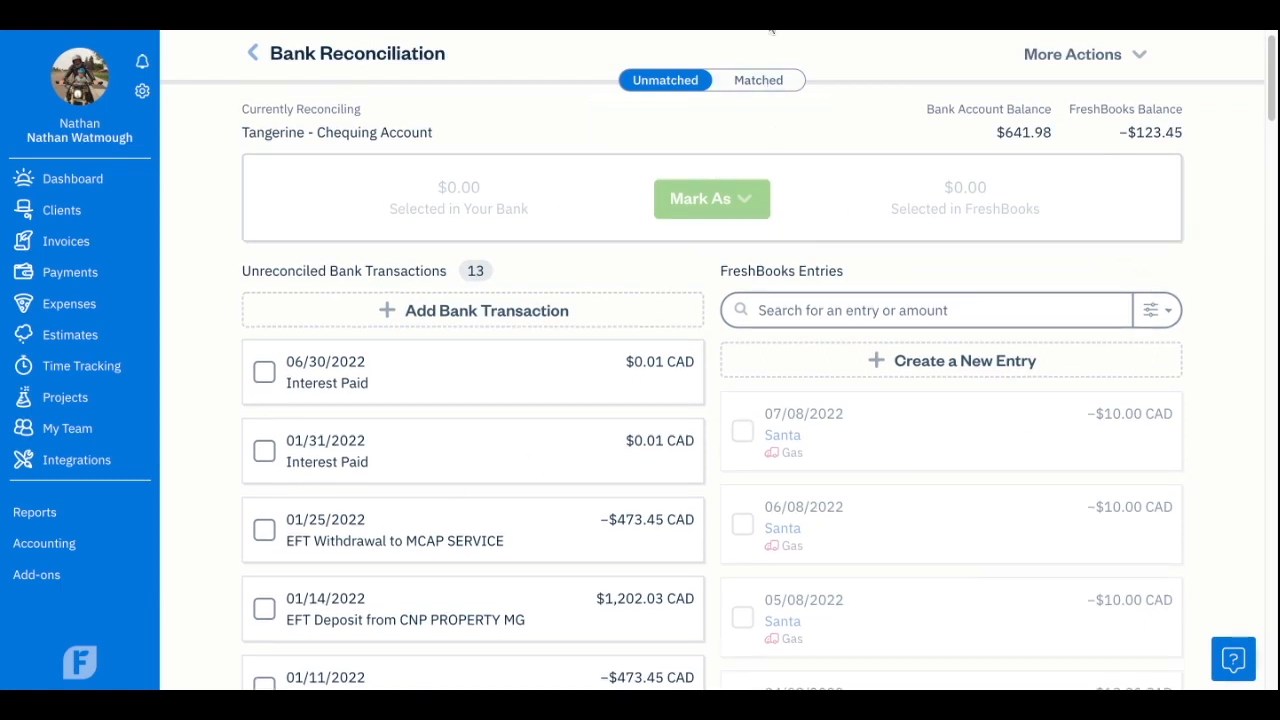
click(788, 81)
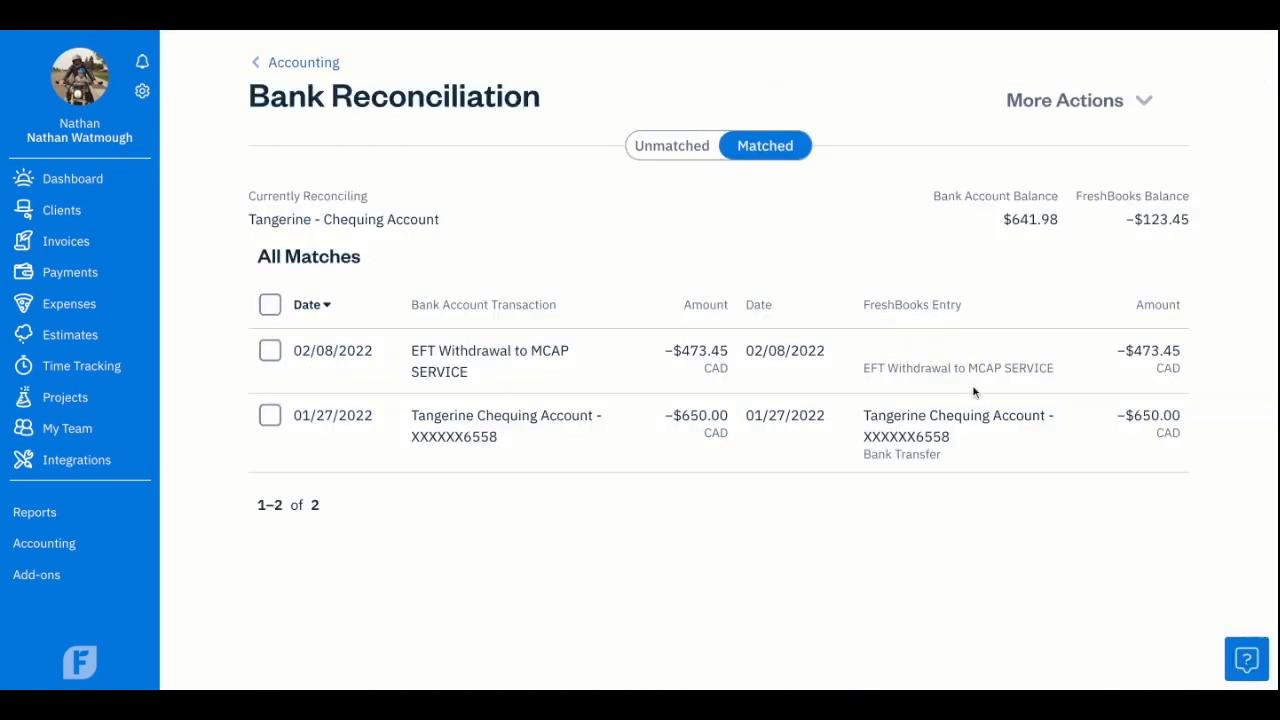
click(672, 146)
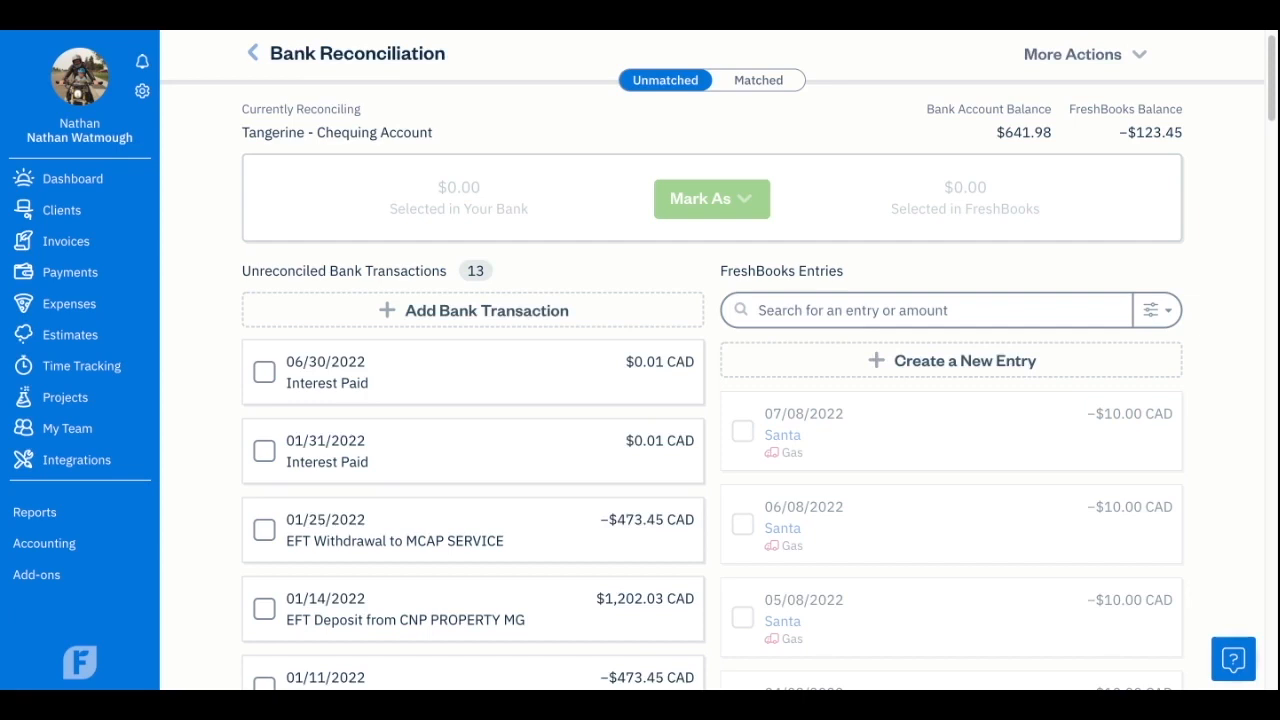
scroll(712, 390, down, 1)
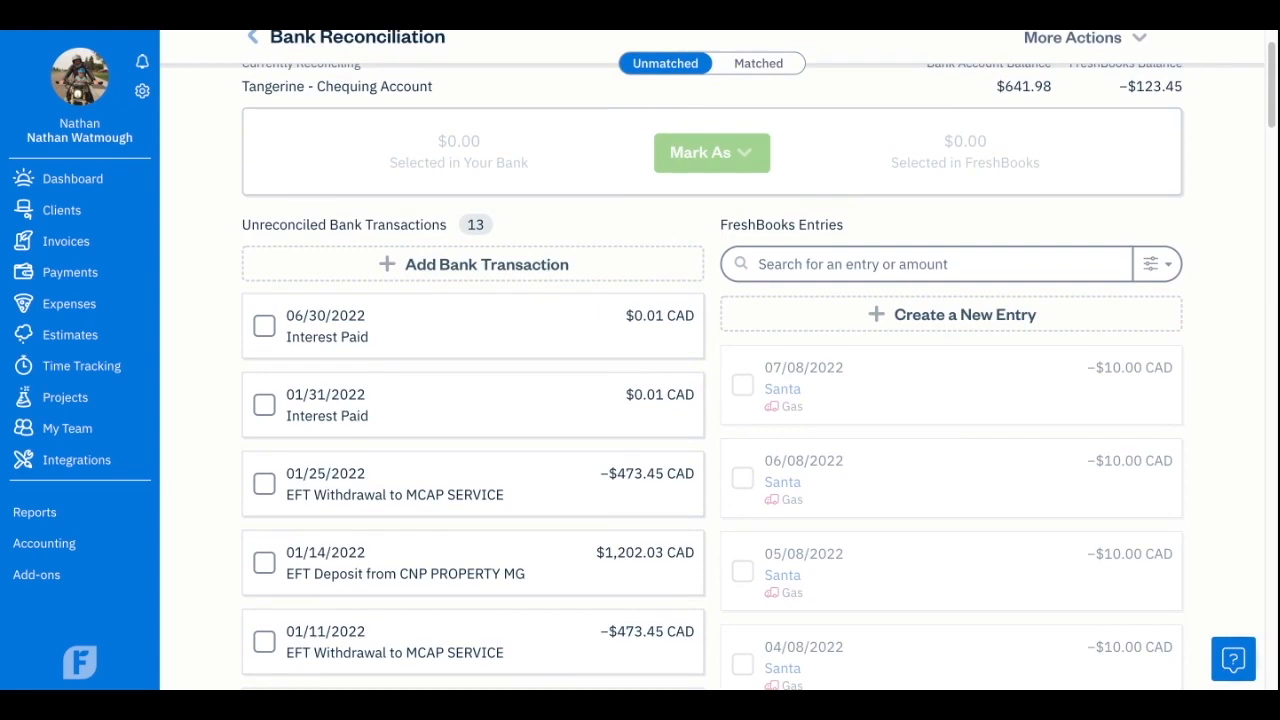
scroll(712, 390, down, 10)
scroll(712, 390, up, 15)
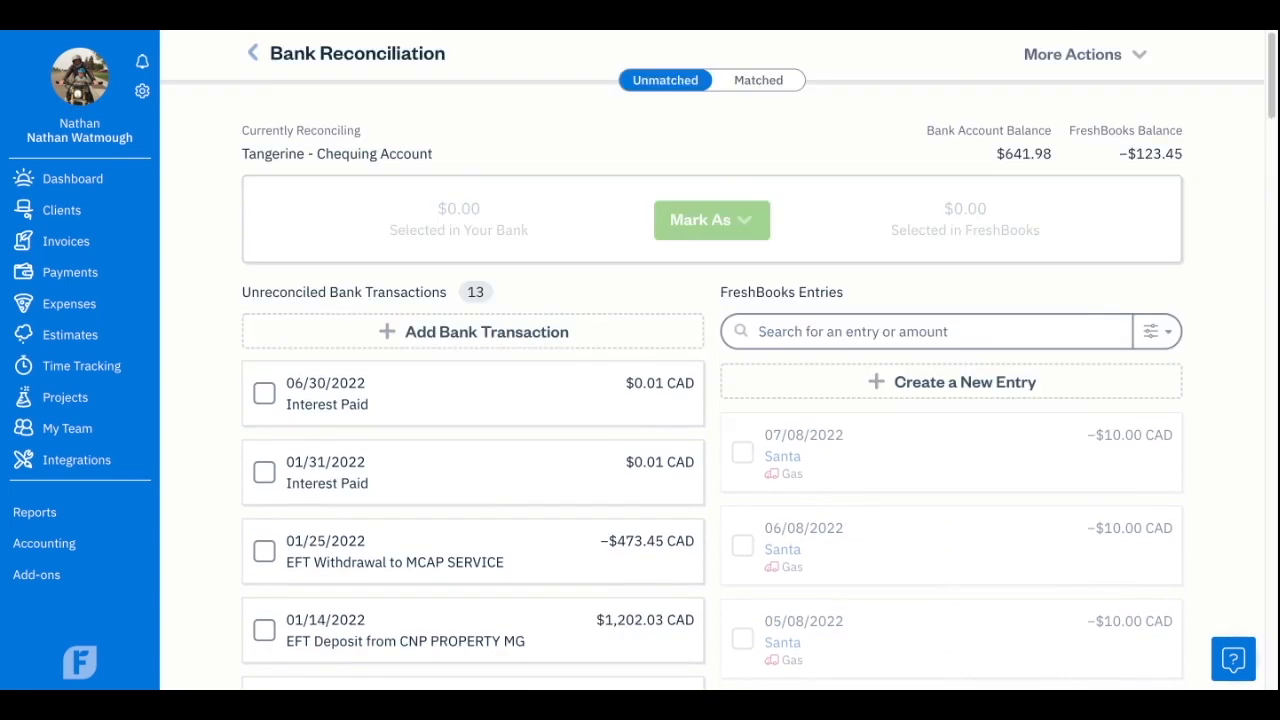
Start a new invoice payment entry for the outstanding CNP Property MGT invoice for $1,202.03.
click(1029, 390)
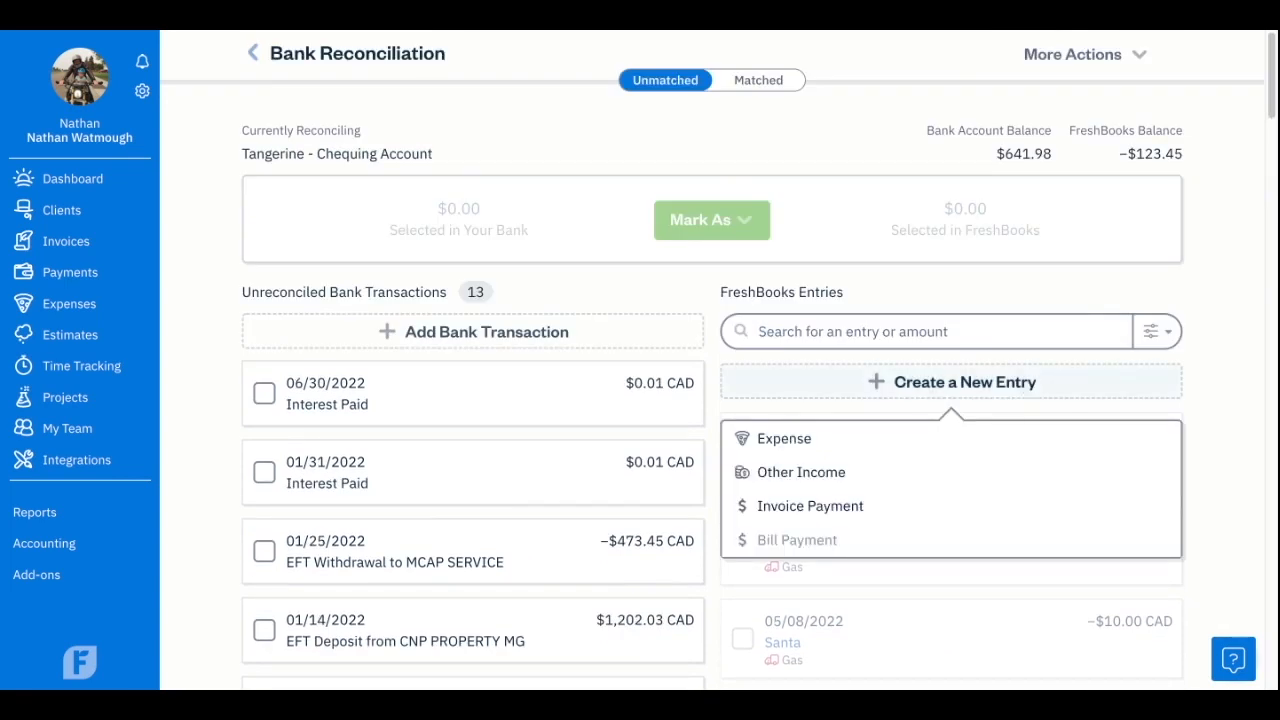
click(855, 508)
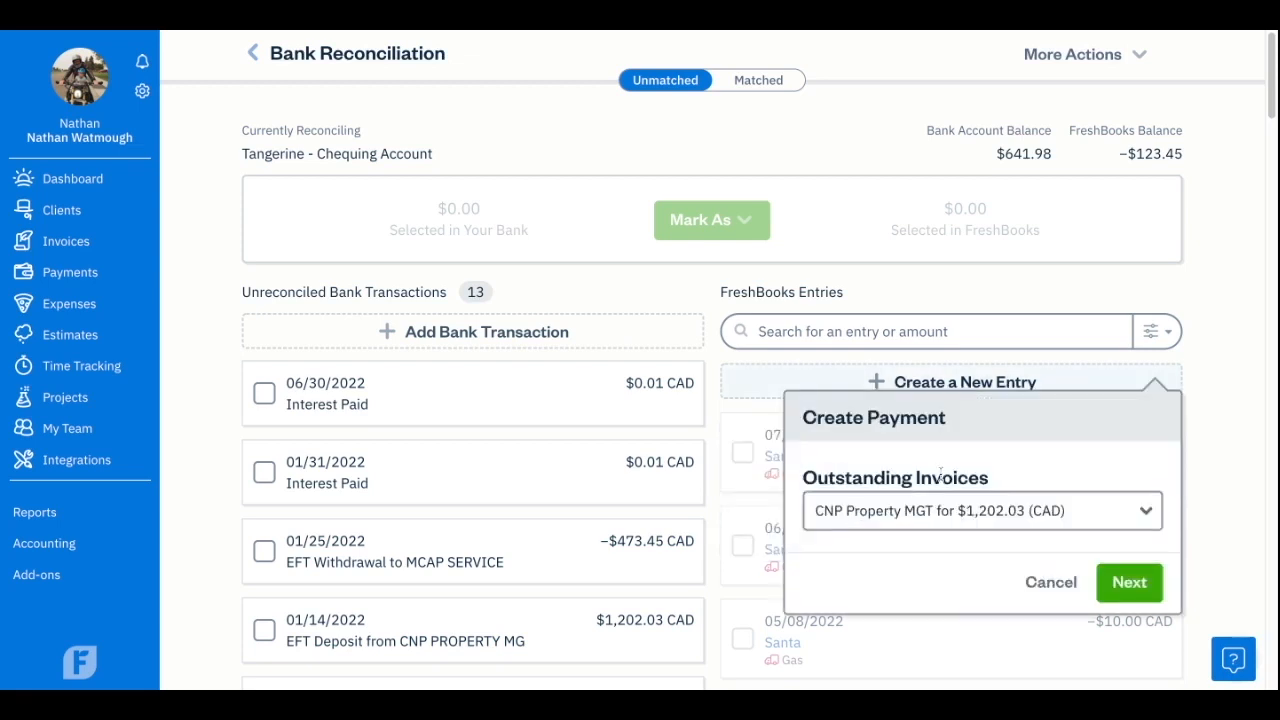
click(1135, 477)
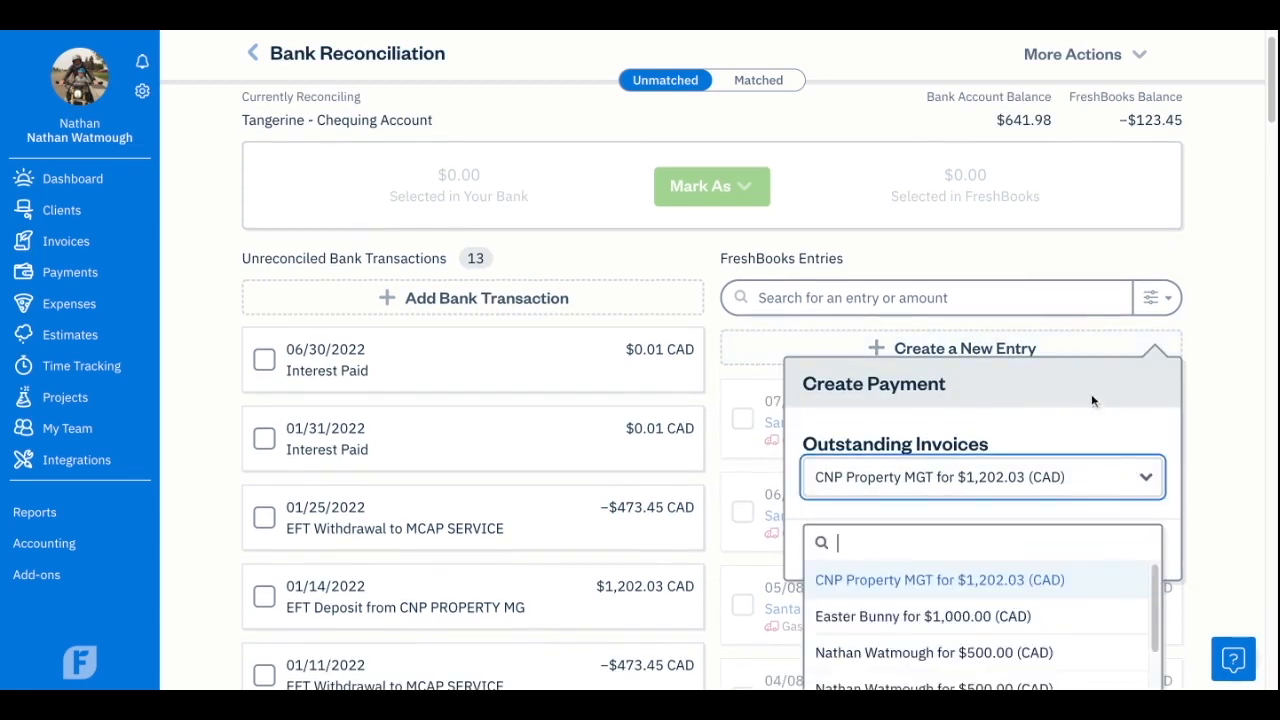
scroll(1086, 560, down, 1)
scroll(1051, 543, up, 1)
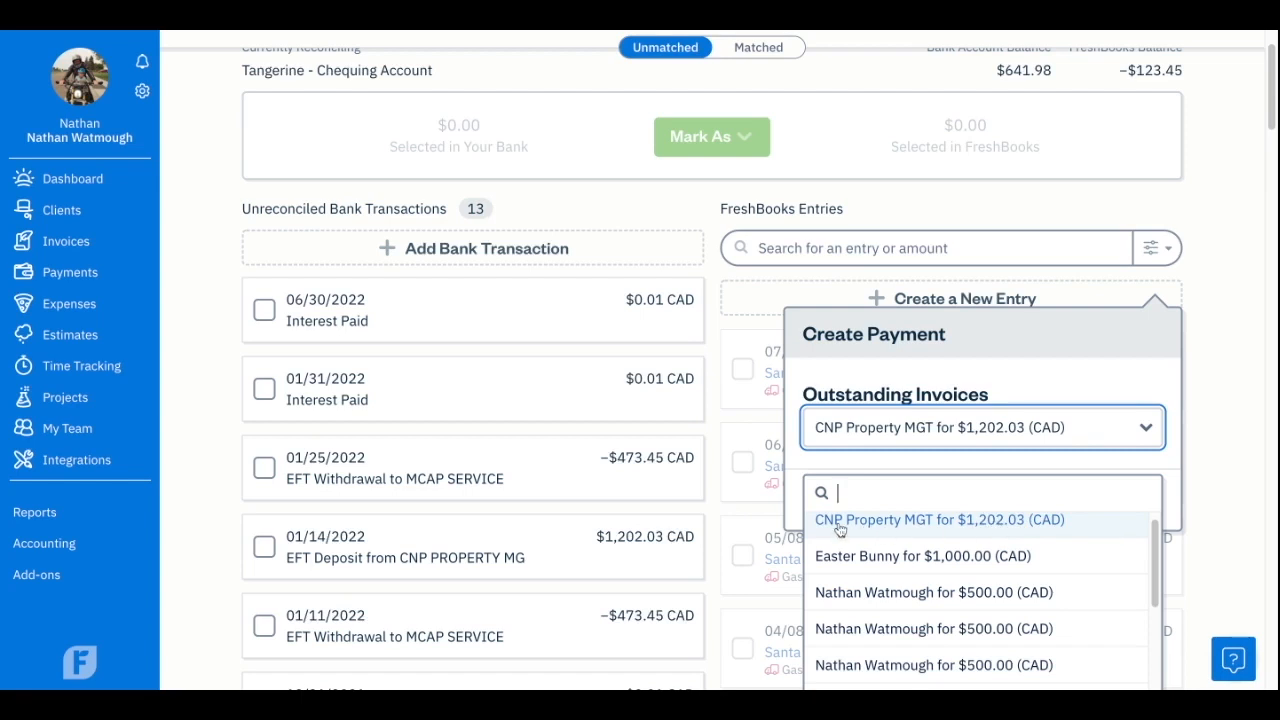
click(1066, 528)
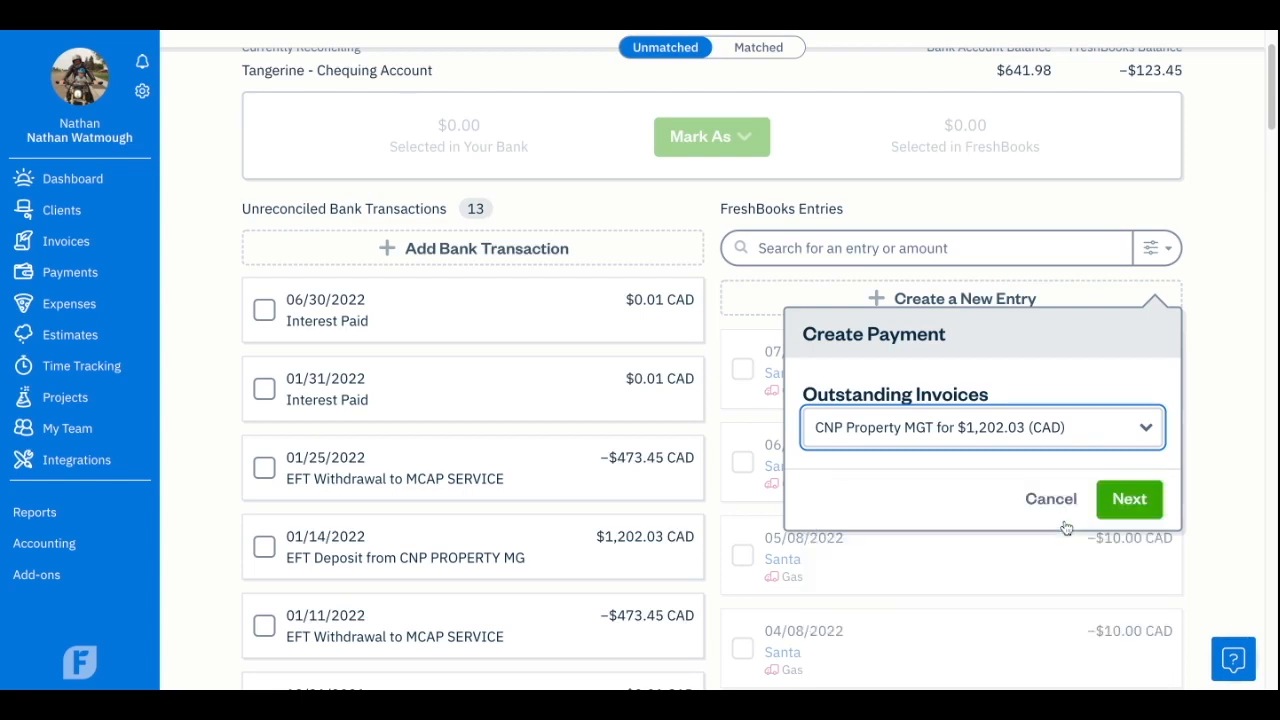
click(1128, 497)
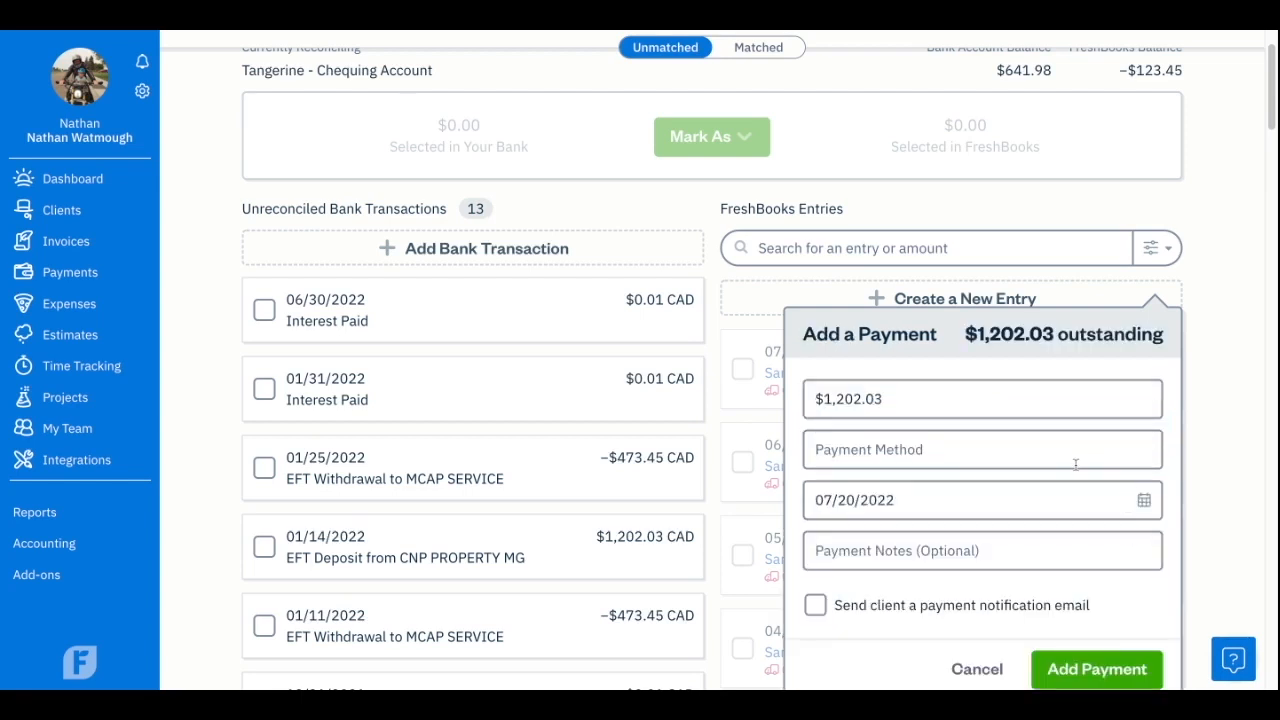
Record the $1,202.03 payment with method Bank Transfer and date 01/14/2022, and add it.
scroll(1076, 464, down, 1)
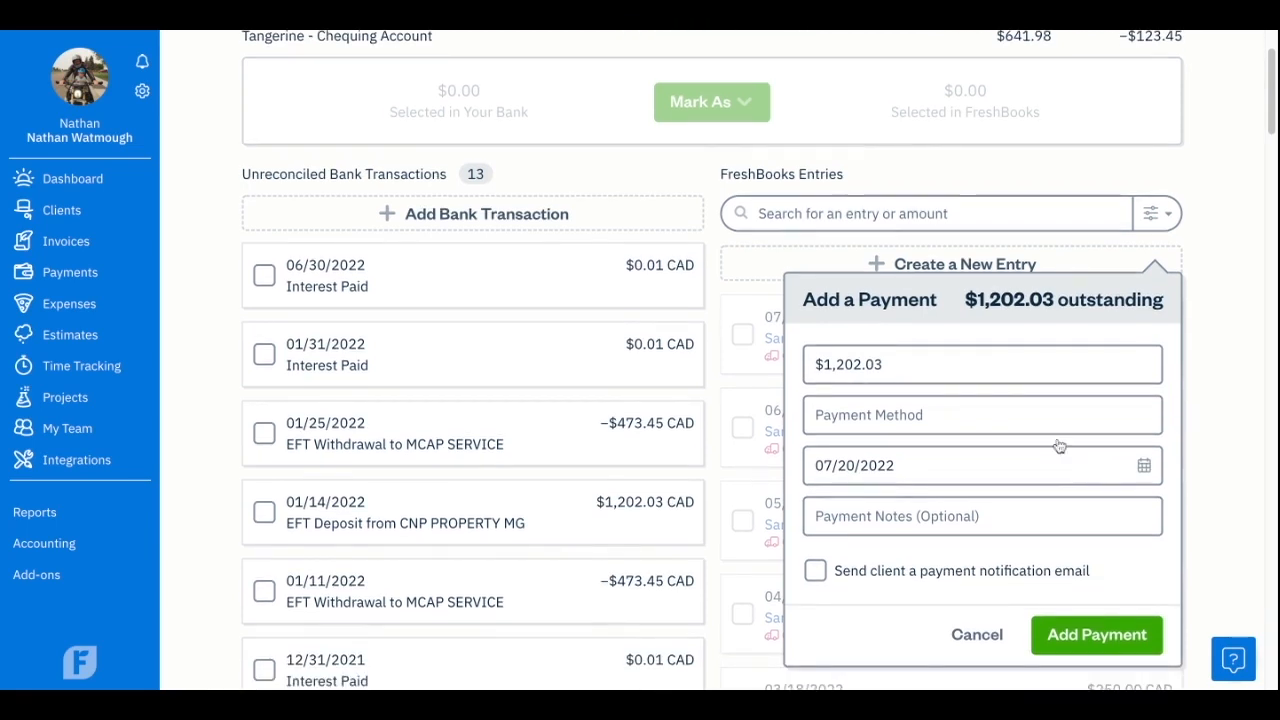
click(968, 415)
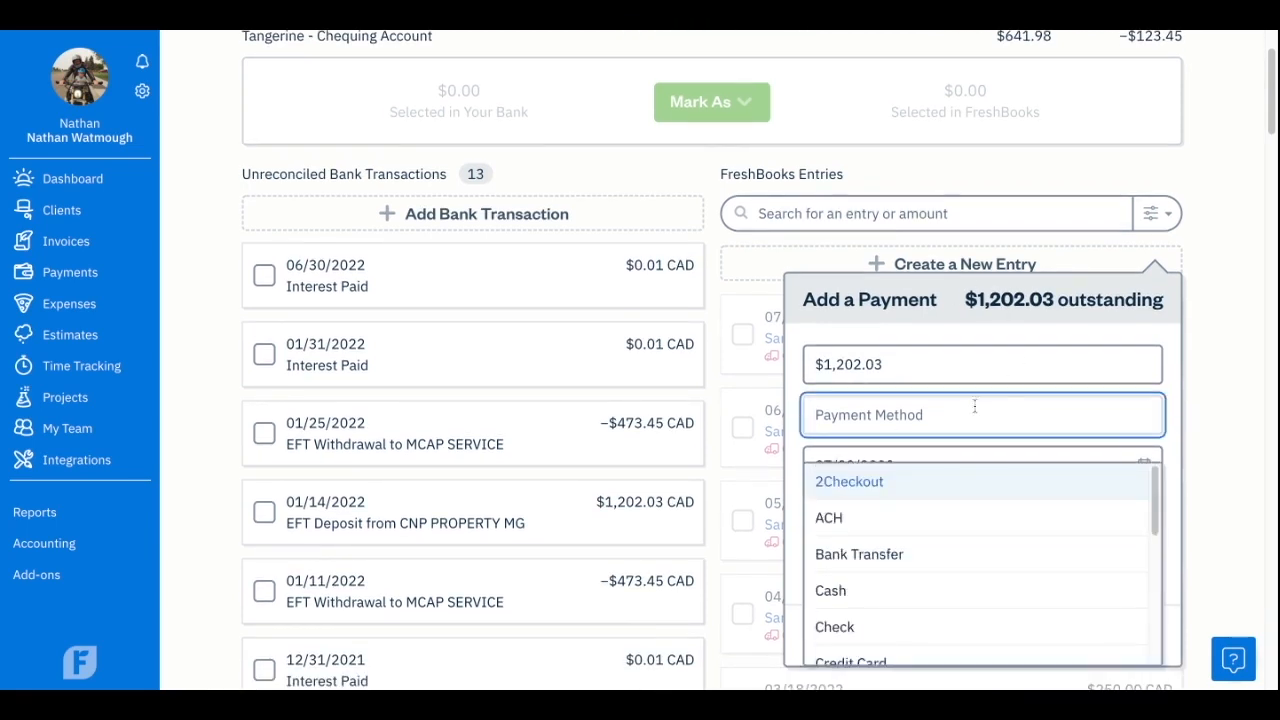
scroll(972, 414, down, 1)
click(964, 528)
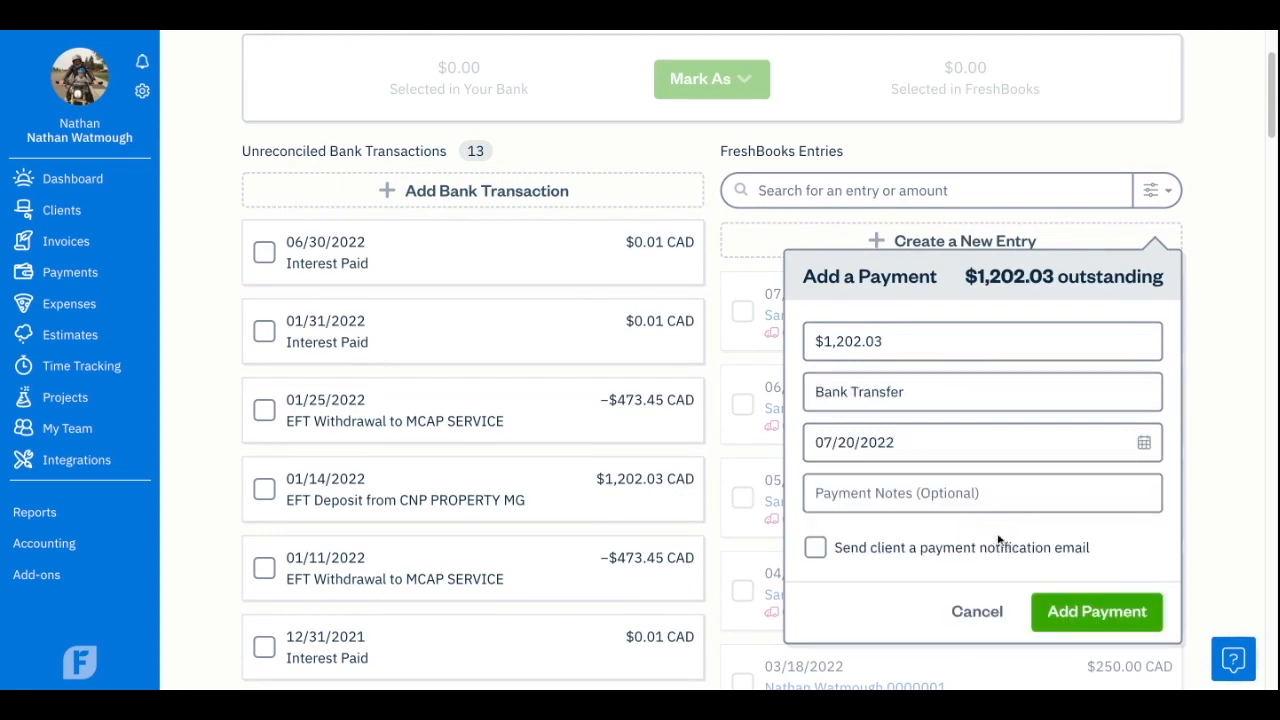
click(1108, 451)
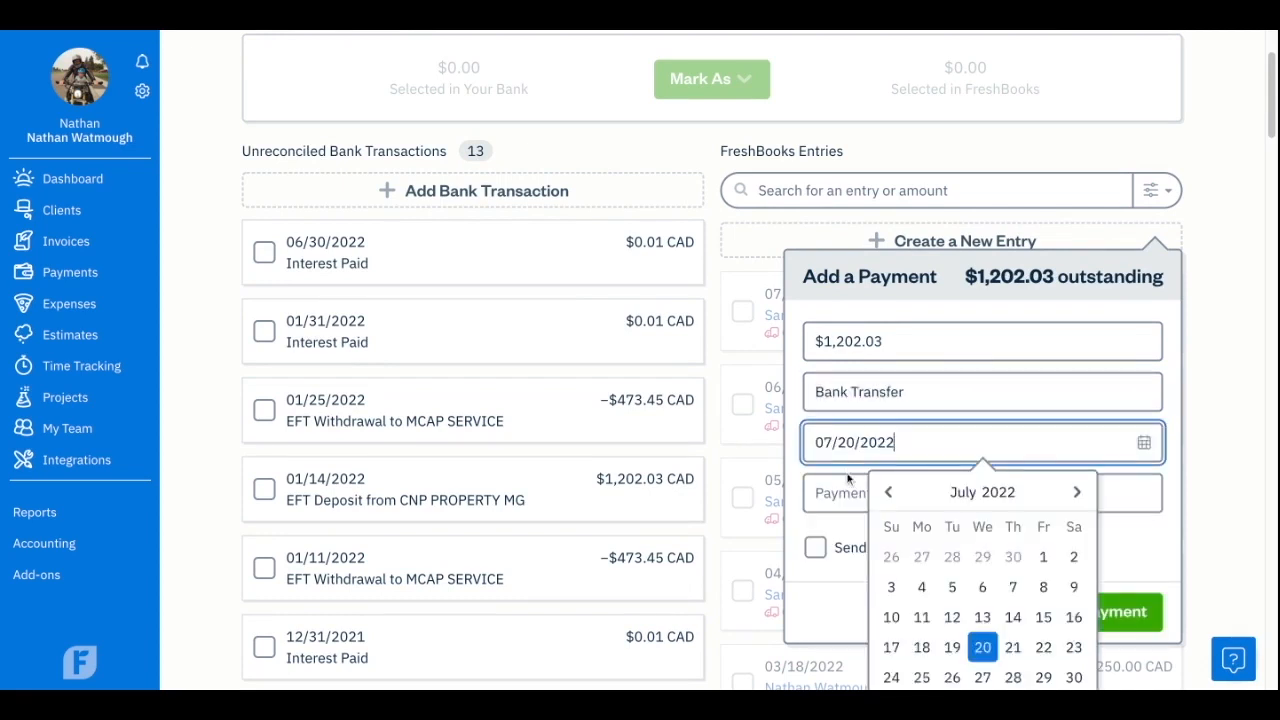
click(892, 500)
click(892, 500)
click(892, 500)
click(890, 495)
click(890, 495)
click(890, 495)
click(1040, 620)
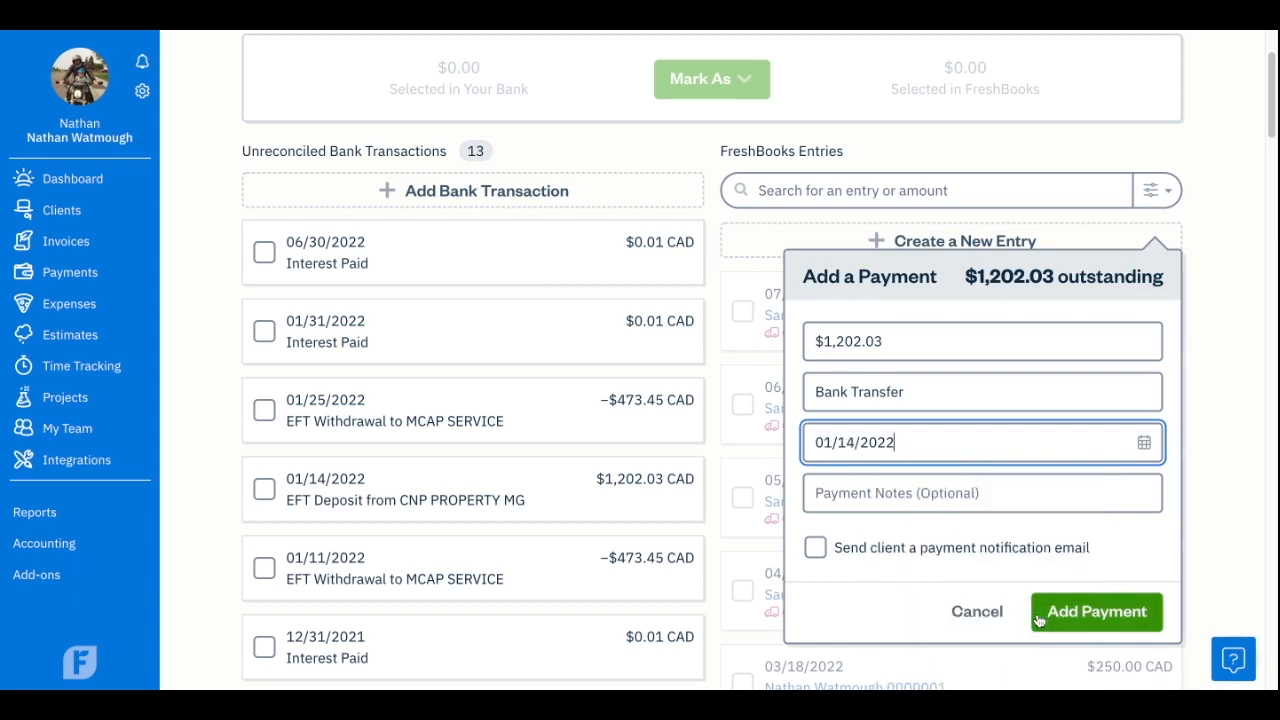
click(1112, 613)
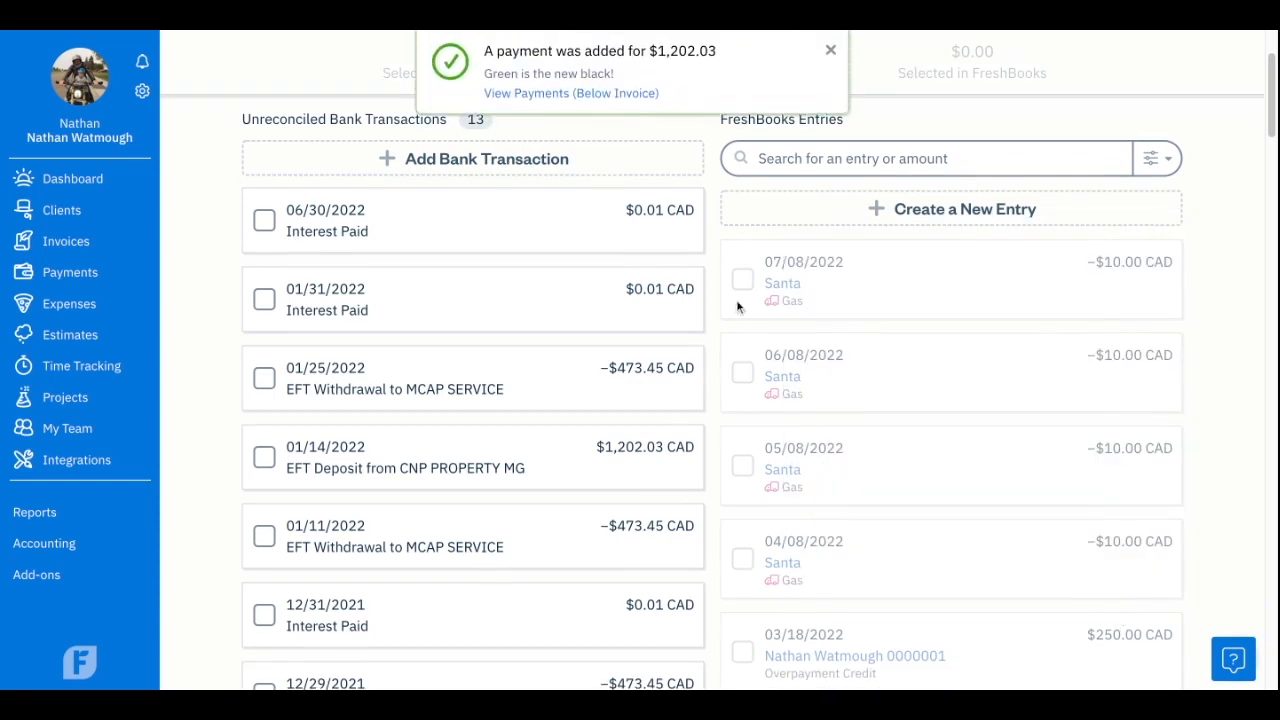
click(831, 48)
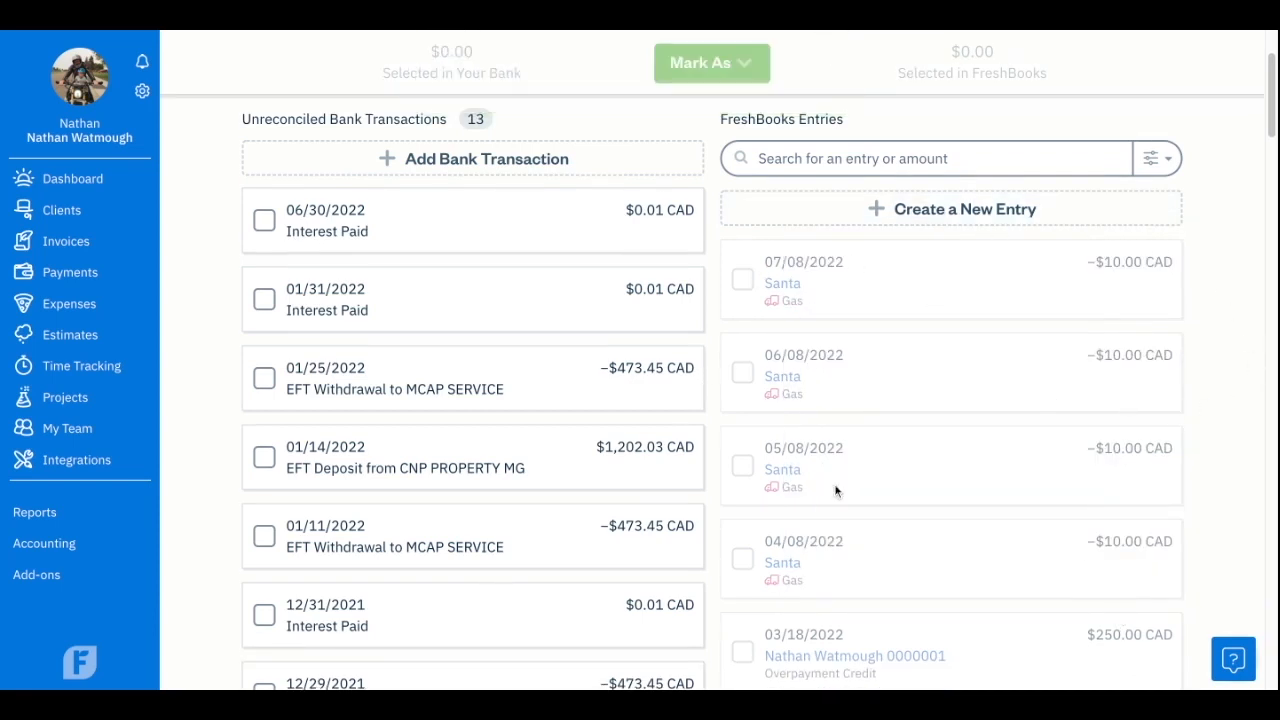
Match the 01/14/2022 EFT Deposit from CNP PROPERTY MG with the CNP Property MGT 2019-017 payment entry.
click(264, 457)
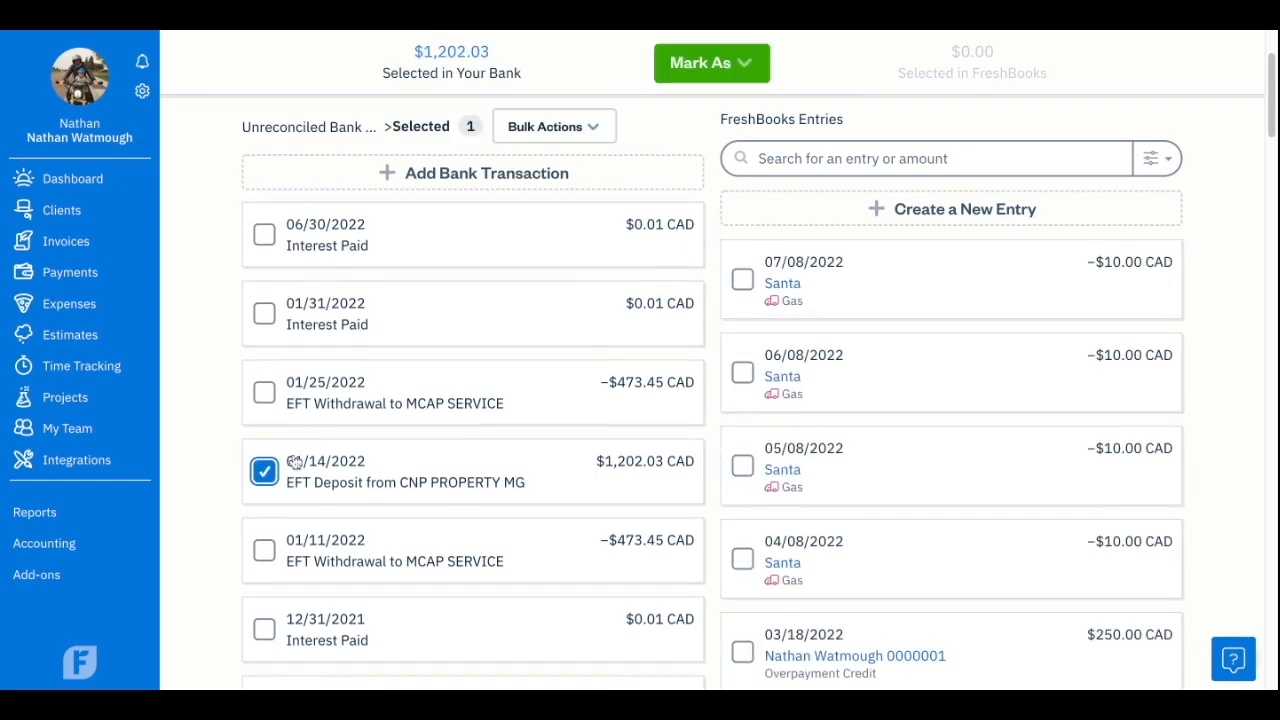
scroll(1122, 470, down, 4)
scroll(1120, 463, down, 3)
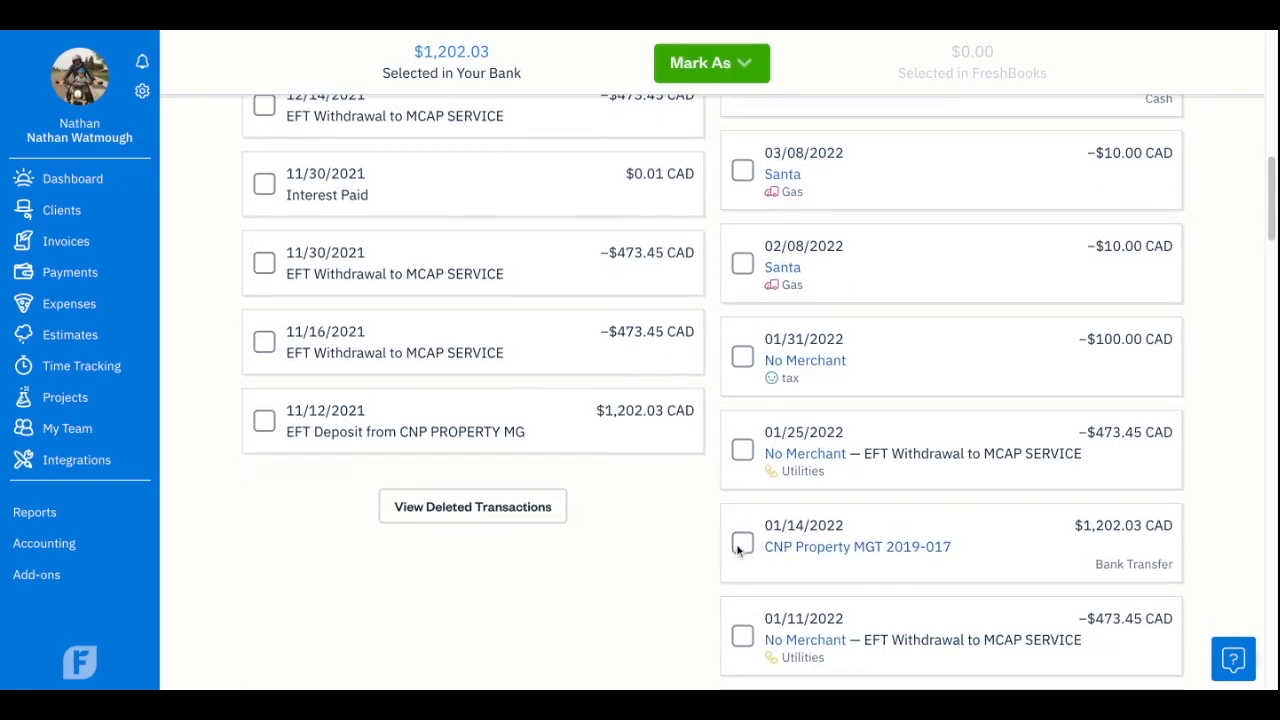
click(742, 542)
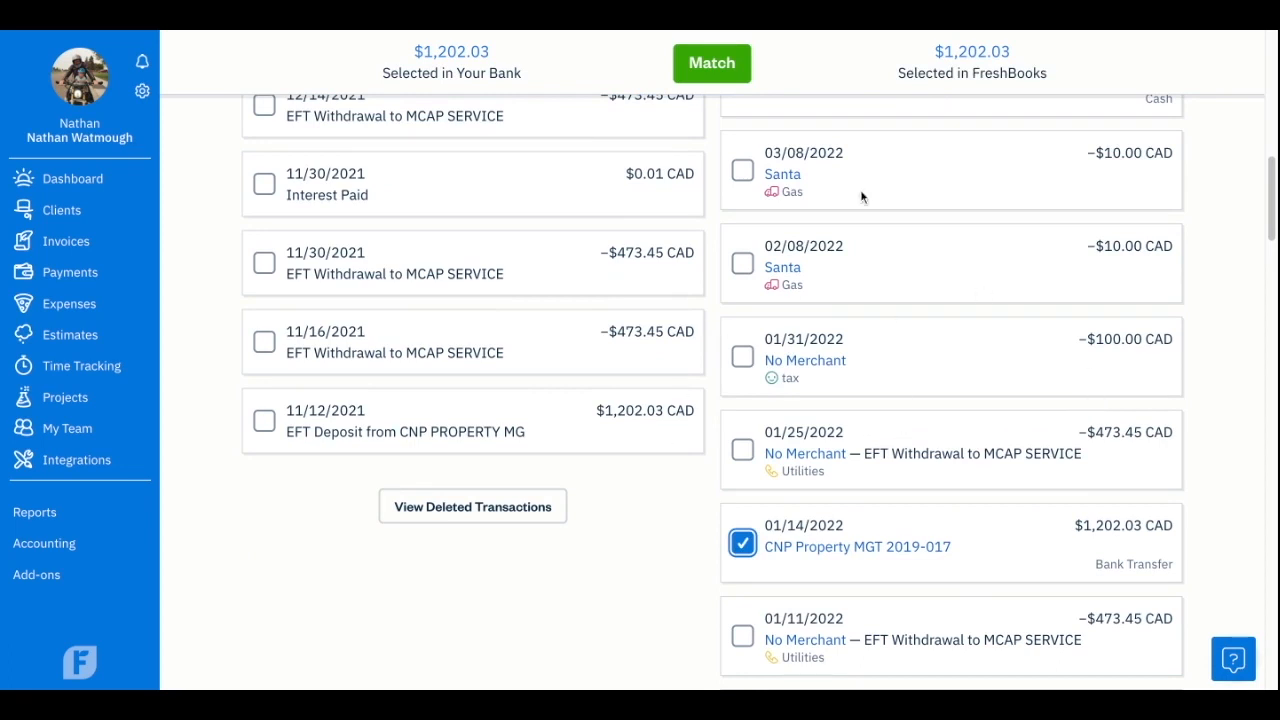
click(718, 68)
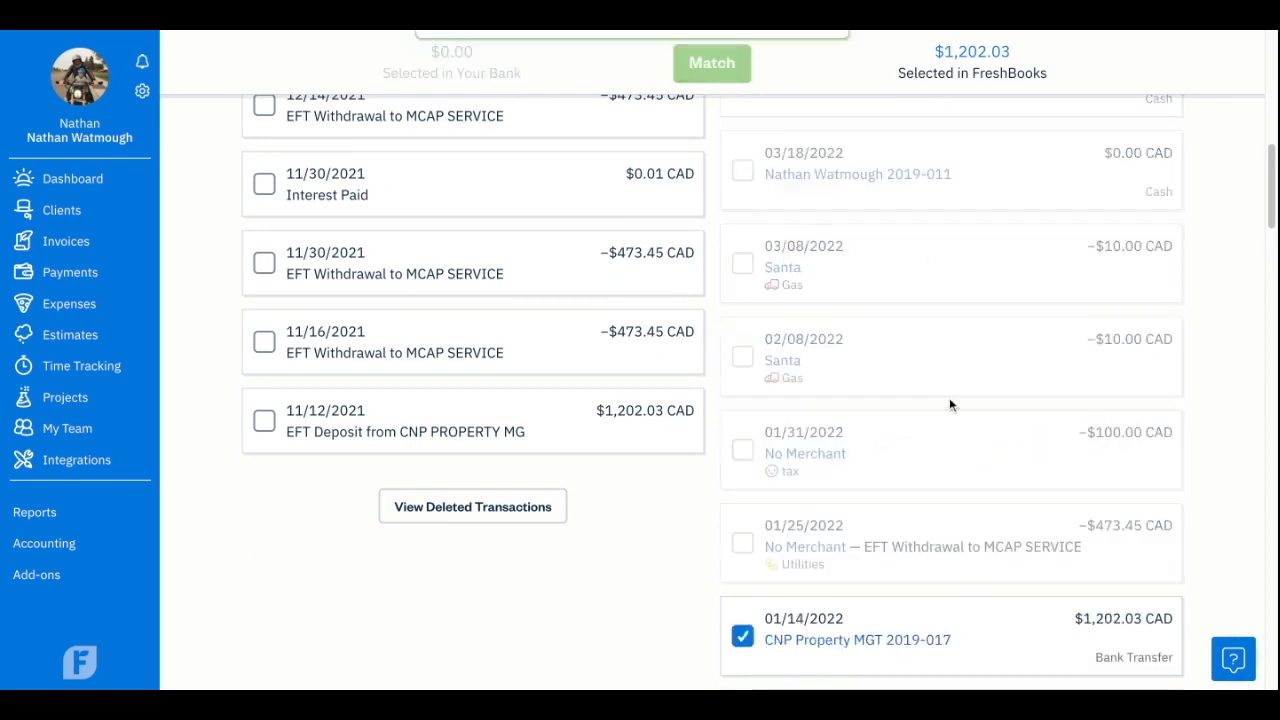
click(830, 48)
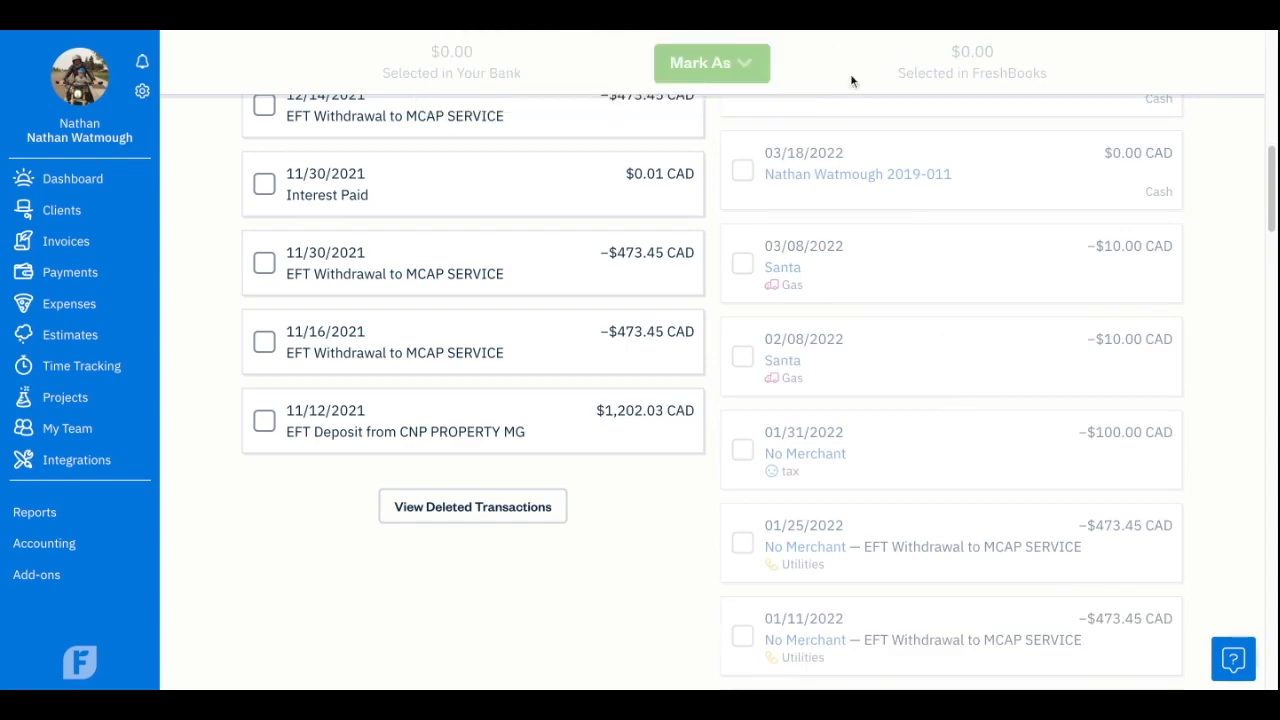
scroll(911, 372, up, 6)
click(951, 250)
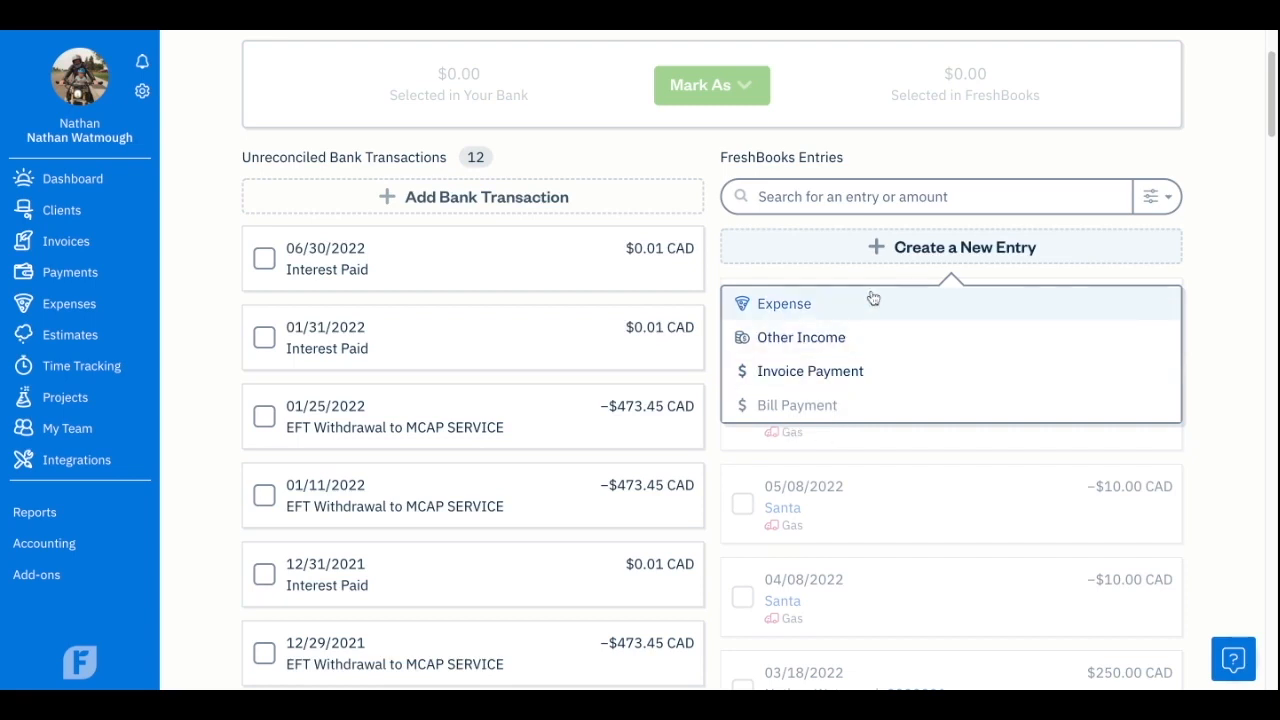
click(892, 252)
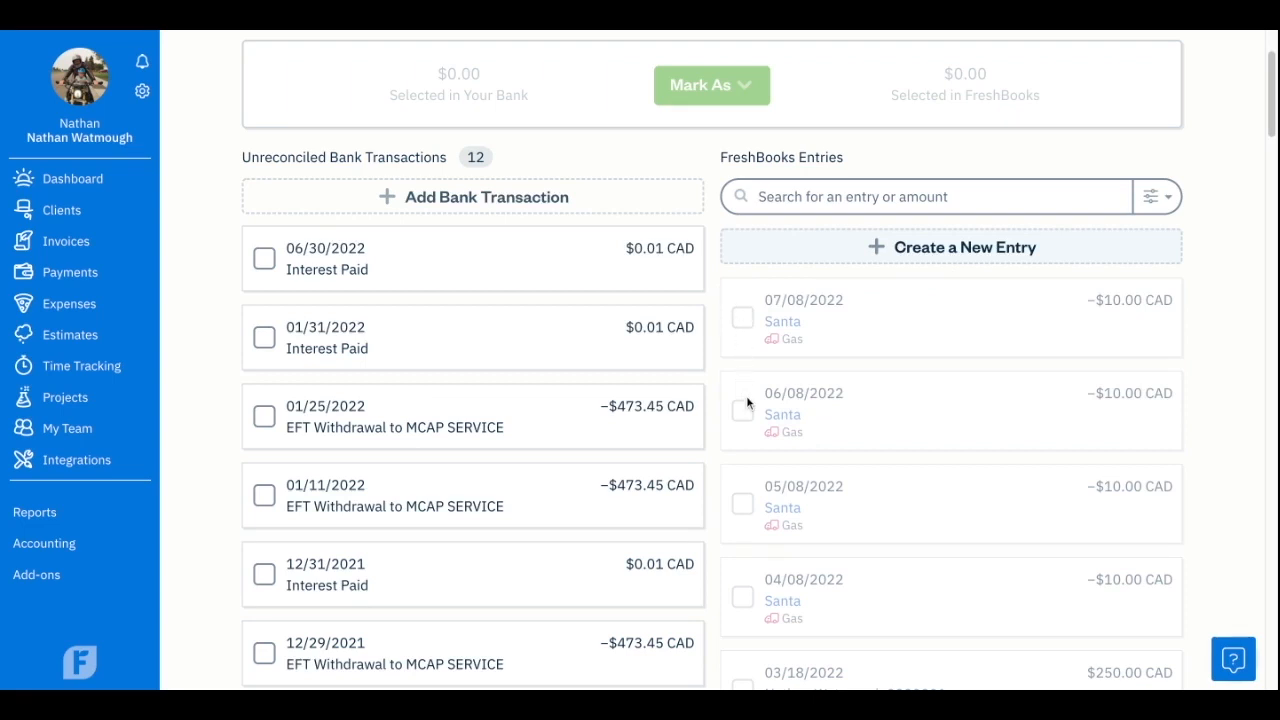
Scroll through the unreconciled bank transactions list to review the remaining entries.
scroll(756, 393, up, 1)
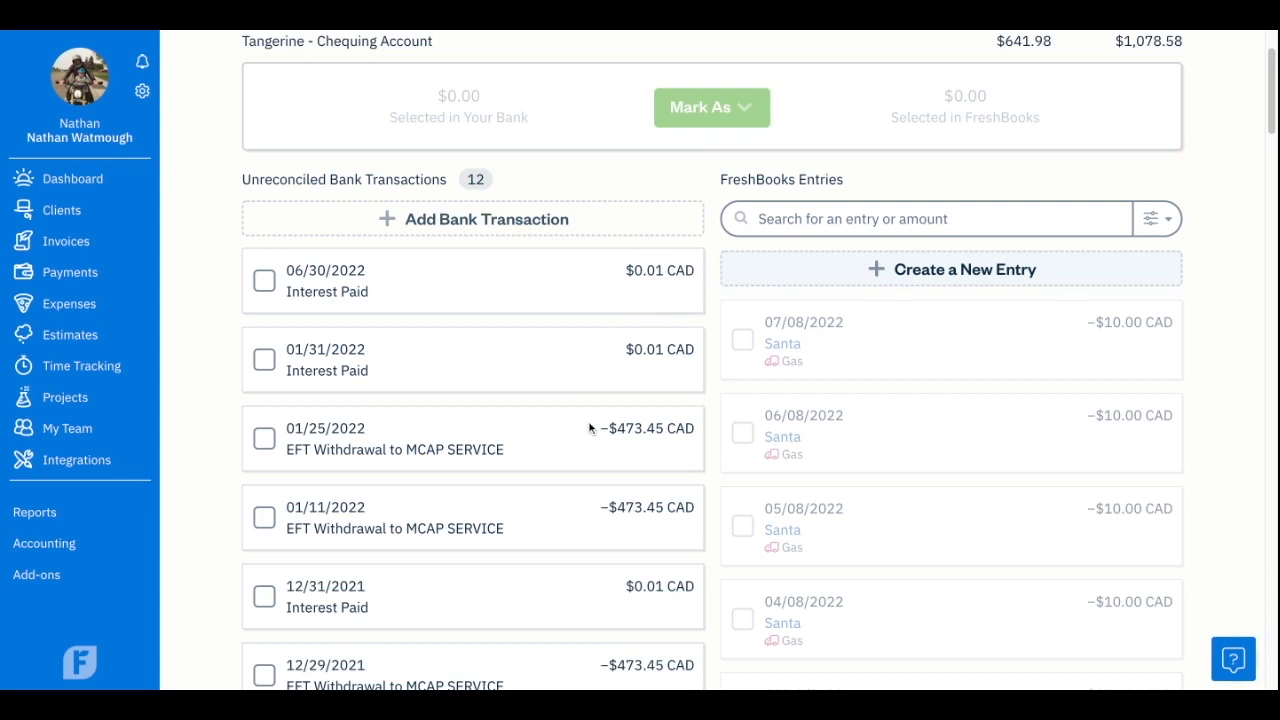
scroll(863, 414, down, 1)
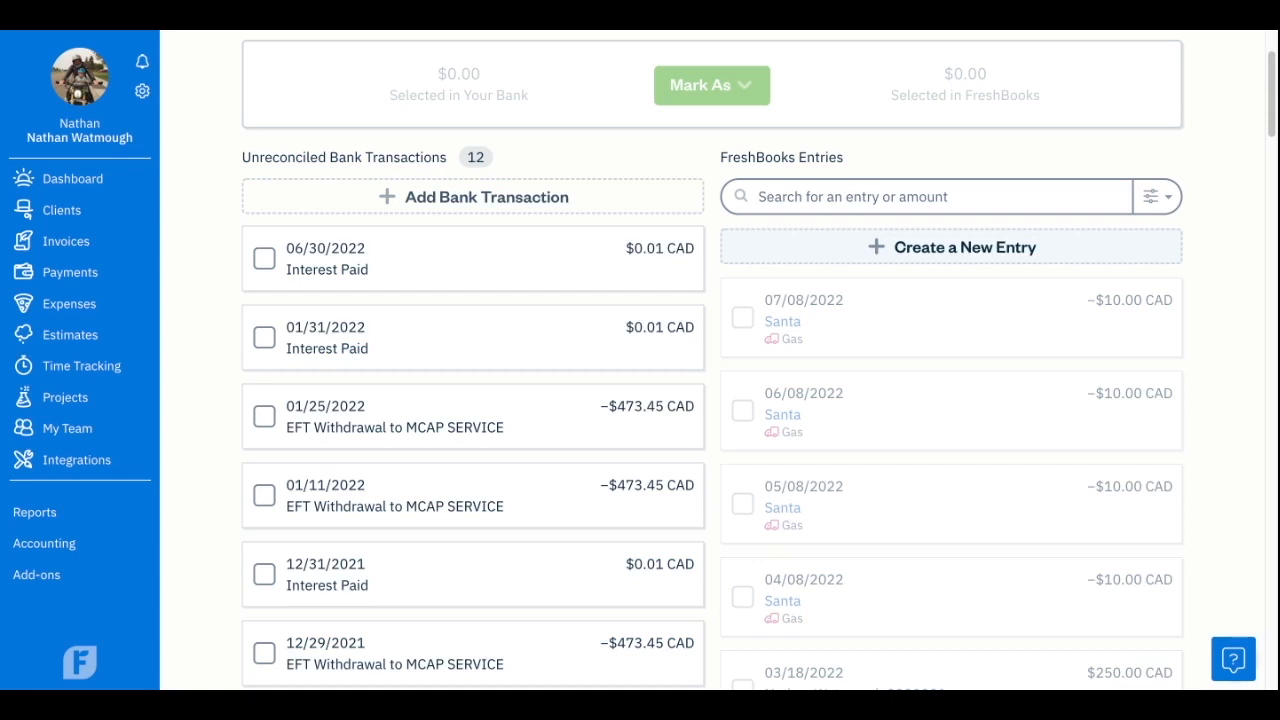
scroll(712, 365, down, 1)
scroll(400, 370, down, 1)
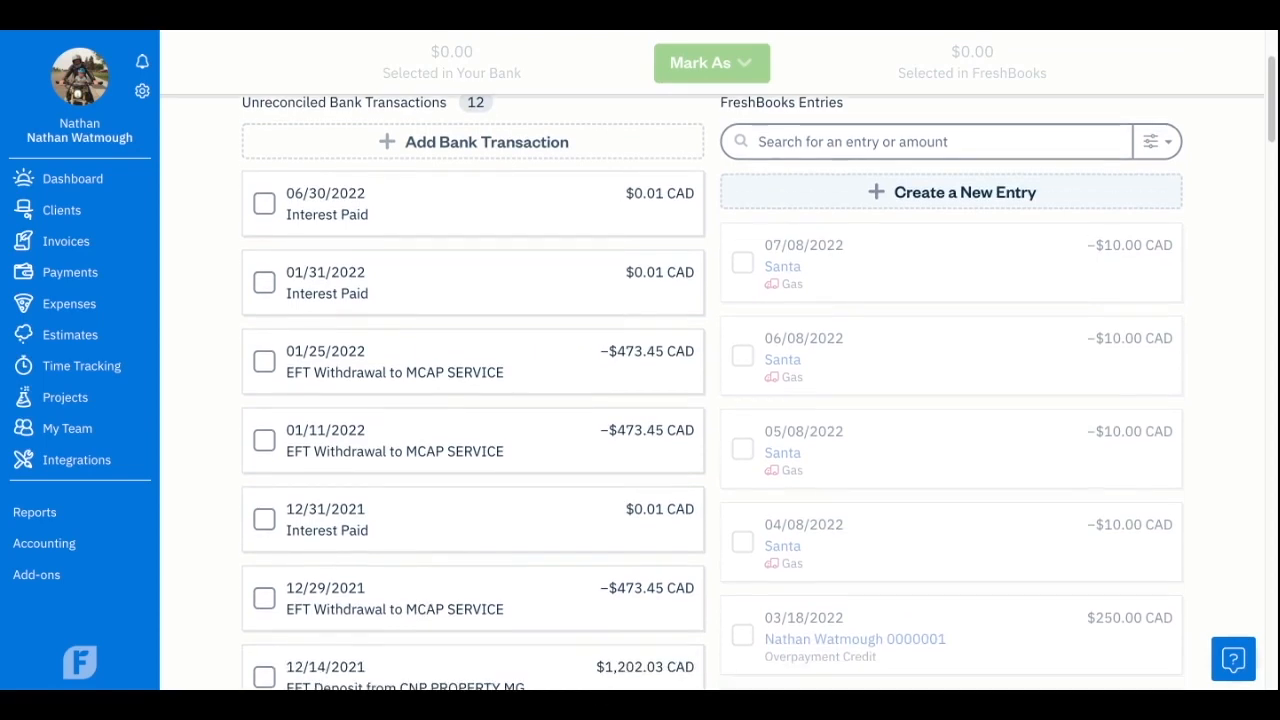
scroll(403, 387, down, 2)
scroll(402, 383, down, 3)
scroll(402, 383, up, 3)
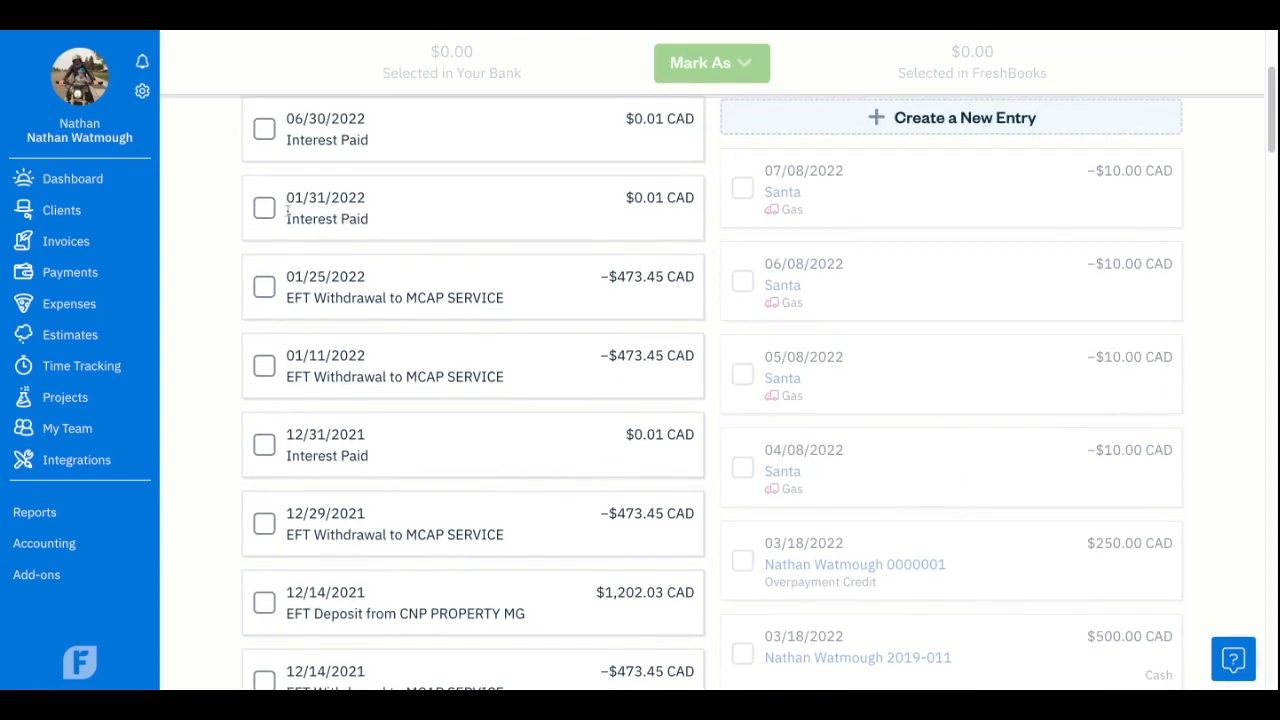
scroll(270, 230, up, 3)
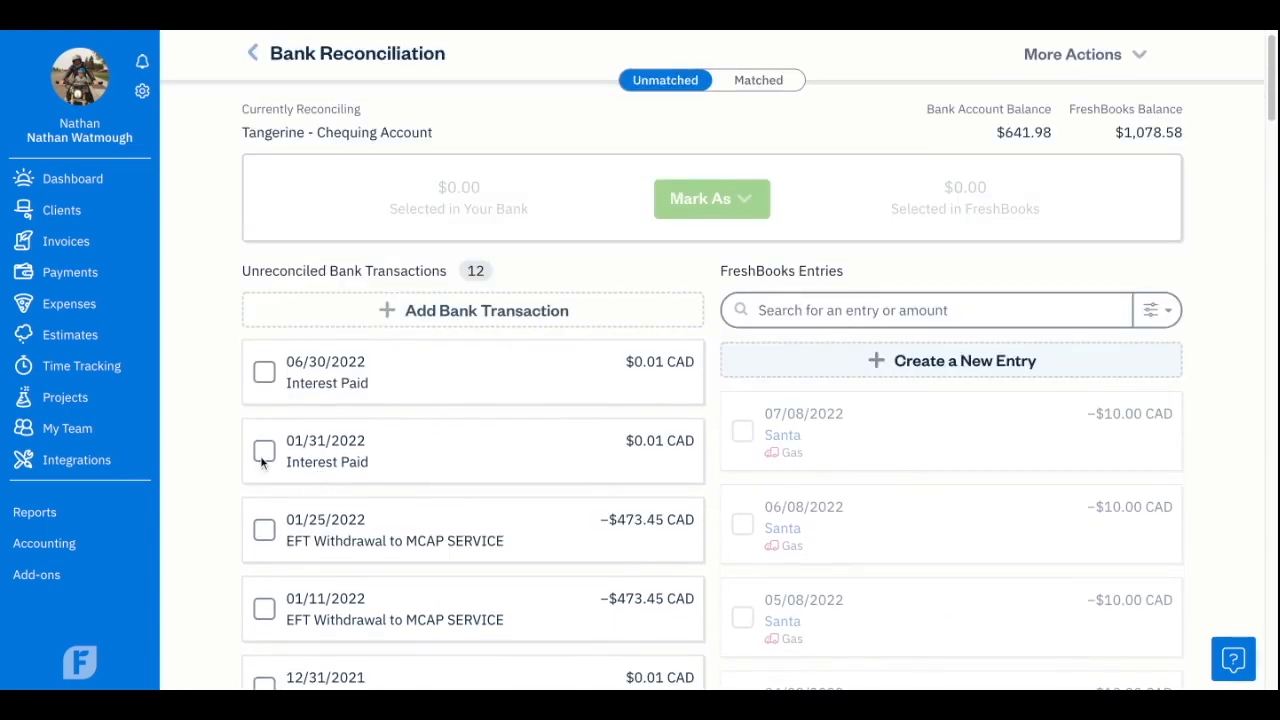
Try to mark the 01/31/2022 Interest Paid transaction as an Expense Refund with category Gas, then cancel.
click(264, 451)
click(743, 202)
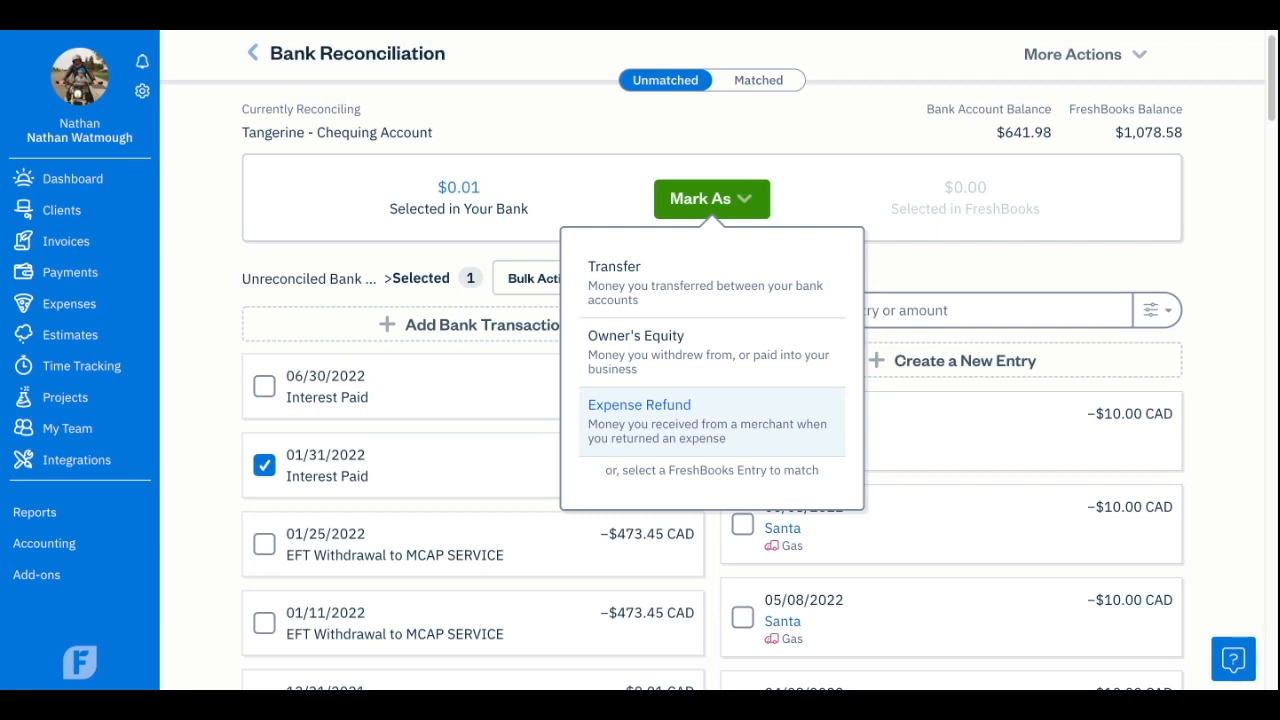
click(711, 421)
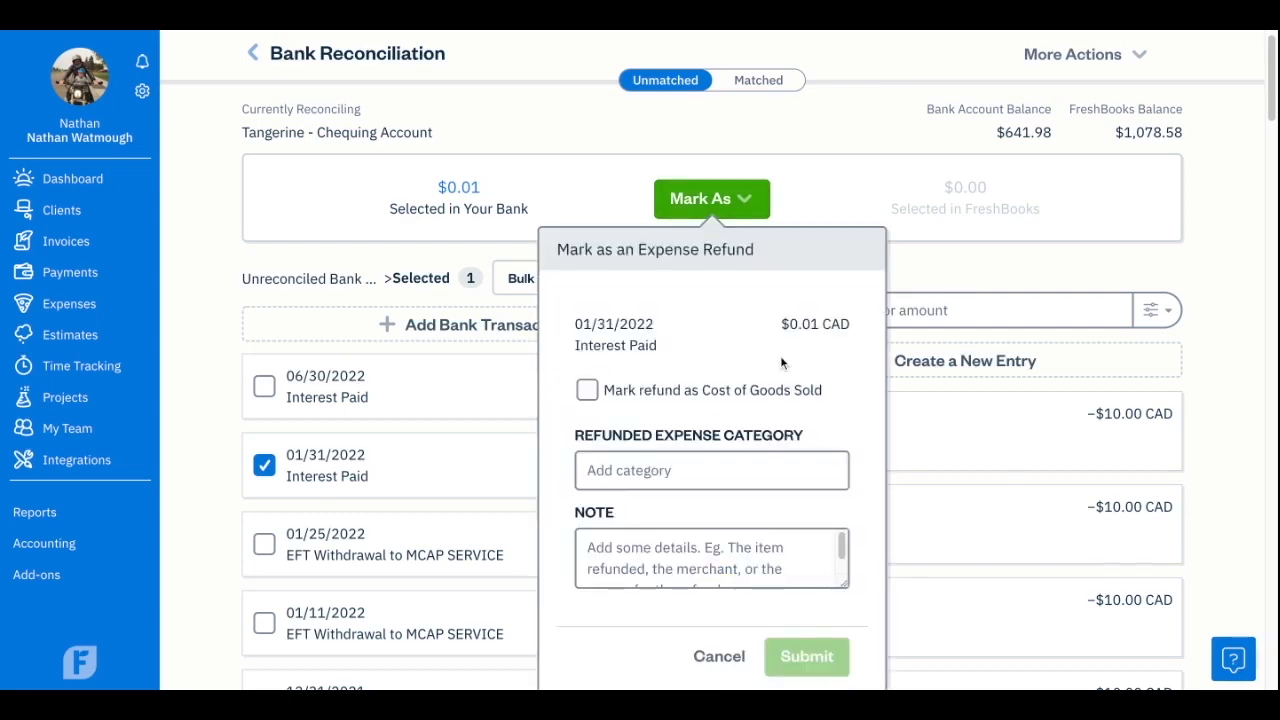
scroll(780, 362, down, 2)
click(801, 410)
scroll(849, 320, down, 2)
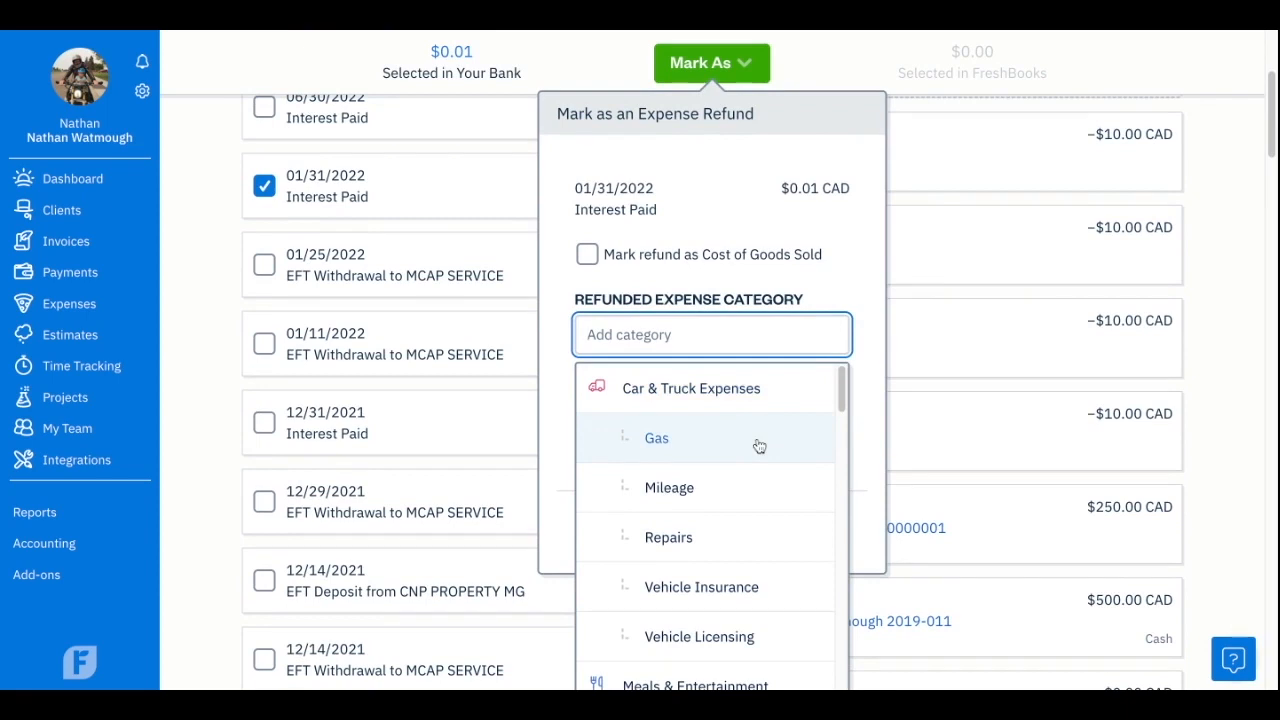
click(757, 443)
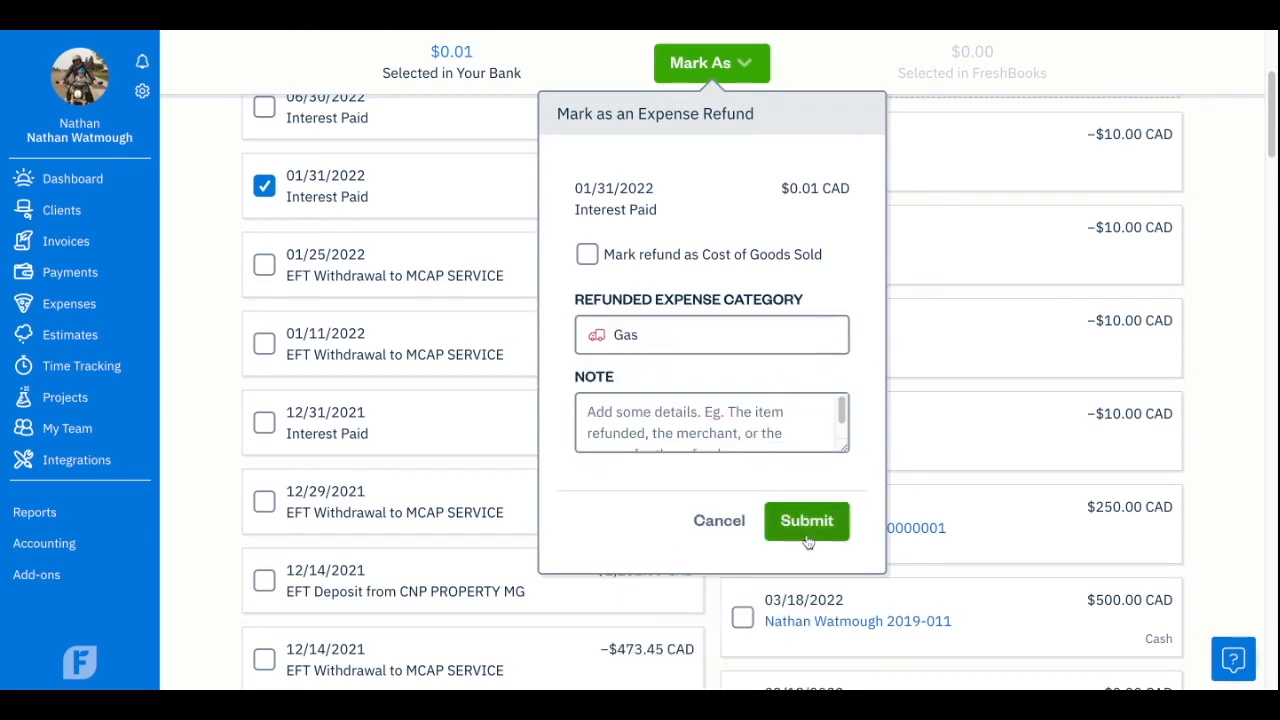
click(716, 521)
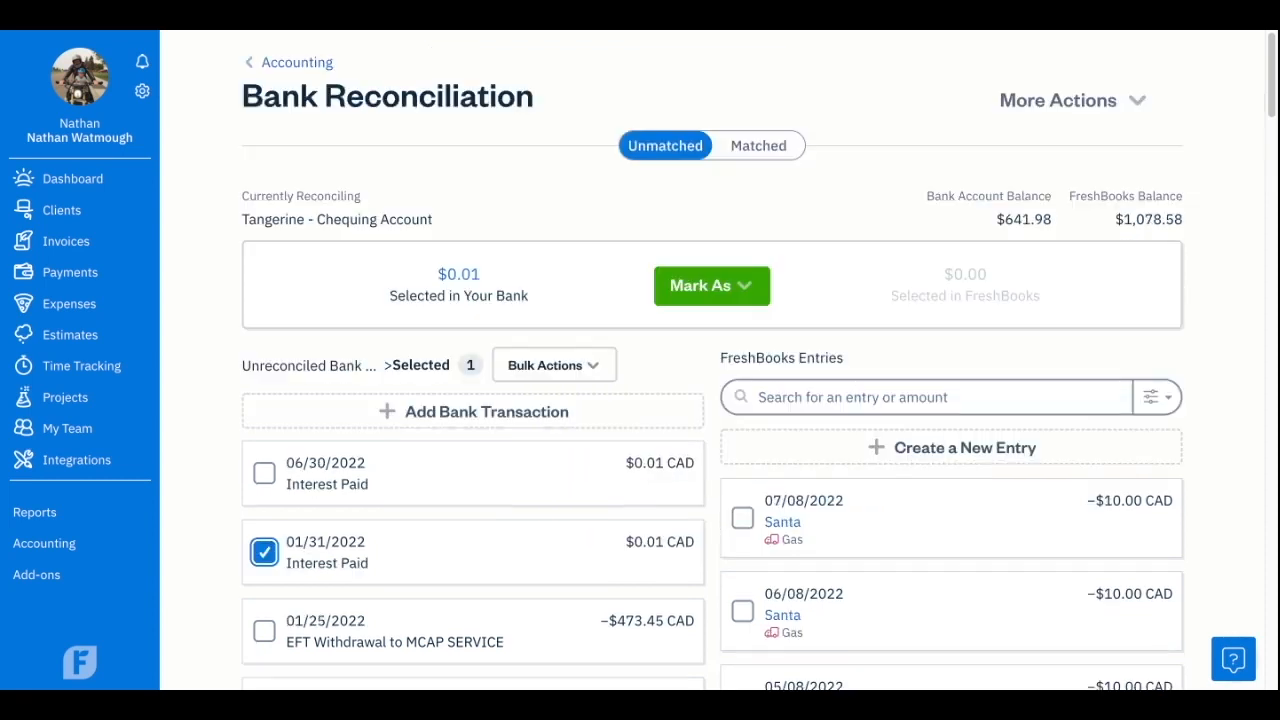